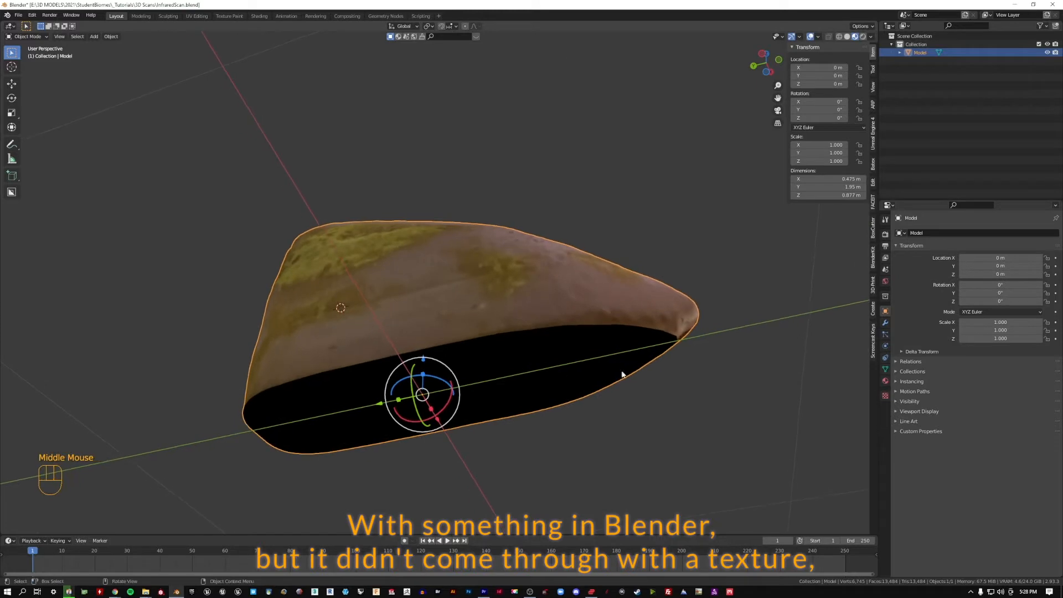
- Show the scanned model's material settings, deselect the model, and inspect its underside and sides
{"action": "left_click", "coordinate": [885, 381]}
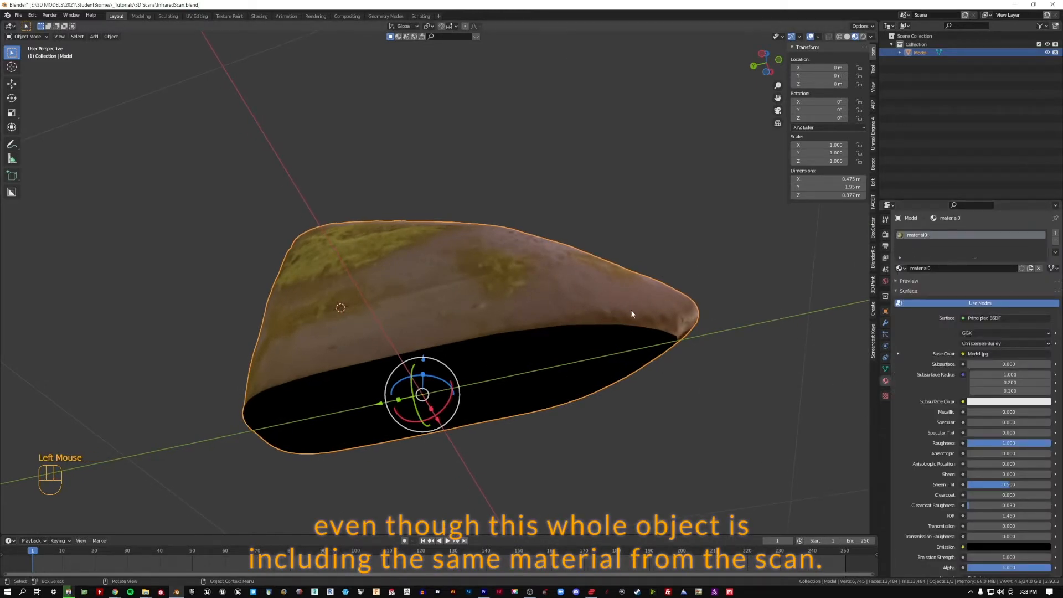
{"action": "middle_click_drag", "start_coordinate": [563, 331], "coordinate": [420, 324]}
{"action": "middle_click_drag", "start_coordinate": [515, 374], "coordinate": [475, 320]}
{"action": "left_click", "coordinate": [446, 213]}
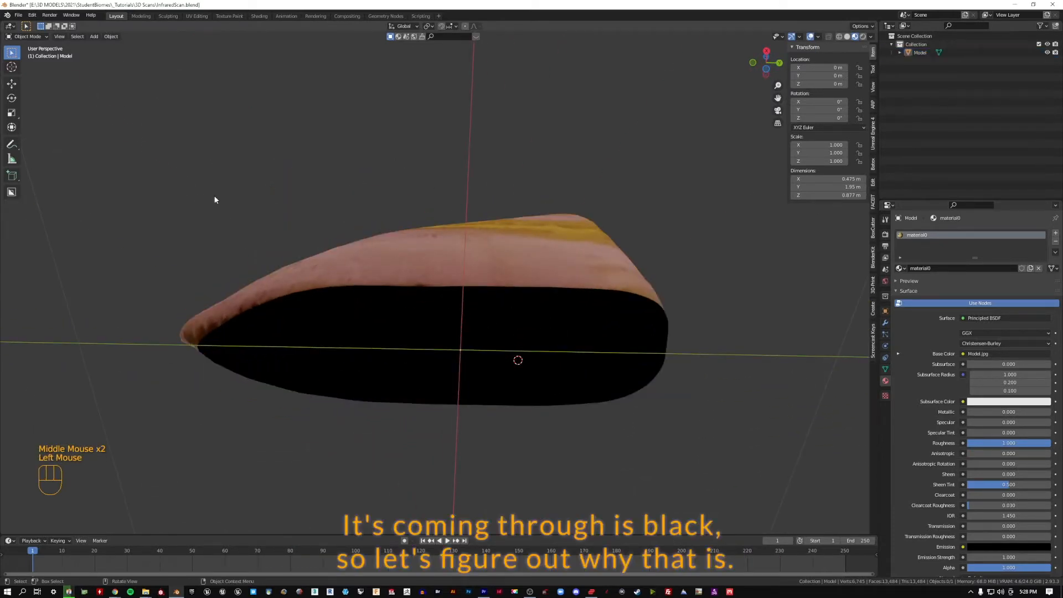
{"action": "middle_click_drag", "start_coordinate": [215, 199], "coordinate": [380, 300]}
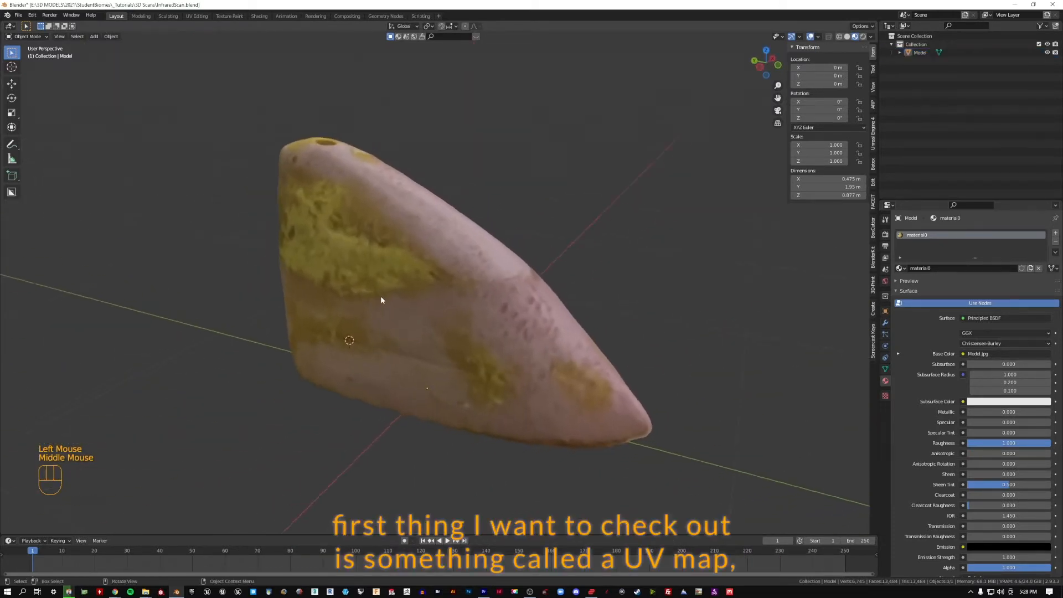
- Switch to the UV Editing workspace and frame the scanned mesh beside its texture image
{"action": "left_click", "coordinate": [197, 16]}
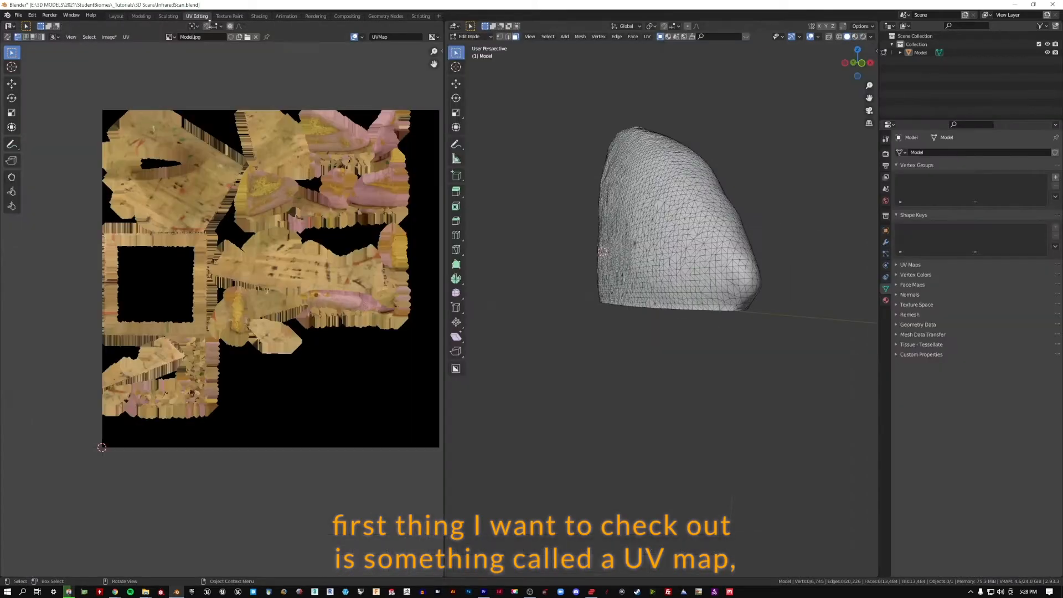
{"action": "scroll", "coordinate": [527, 225], "scroll_direction": "up", "scroll_amount": 1}
{"action": "middle_click_drag", "start_coordinate": [526, 225], "coordinate": [564, 249]}
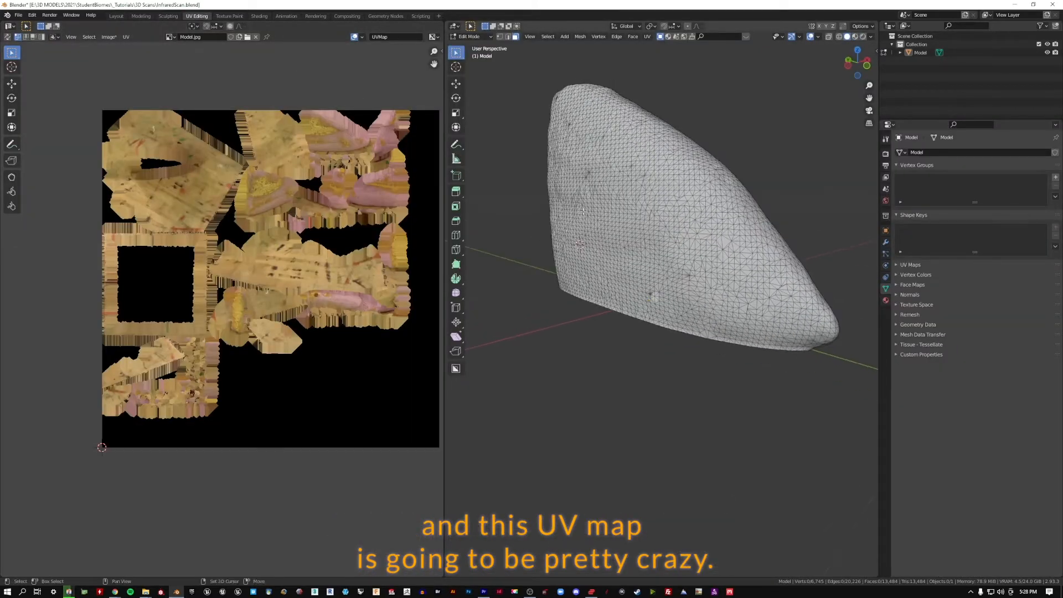
{"action": "middle_click_drag", "start_coordinate": [584, 202], "coordinate": [531, 275], "text": "shift"}
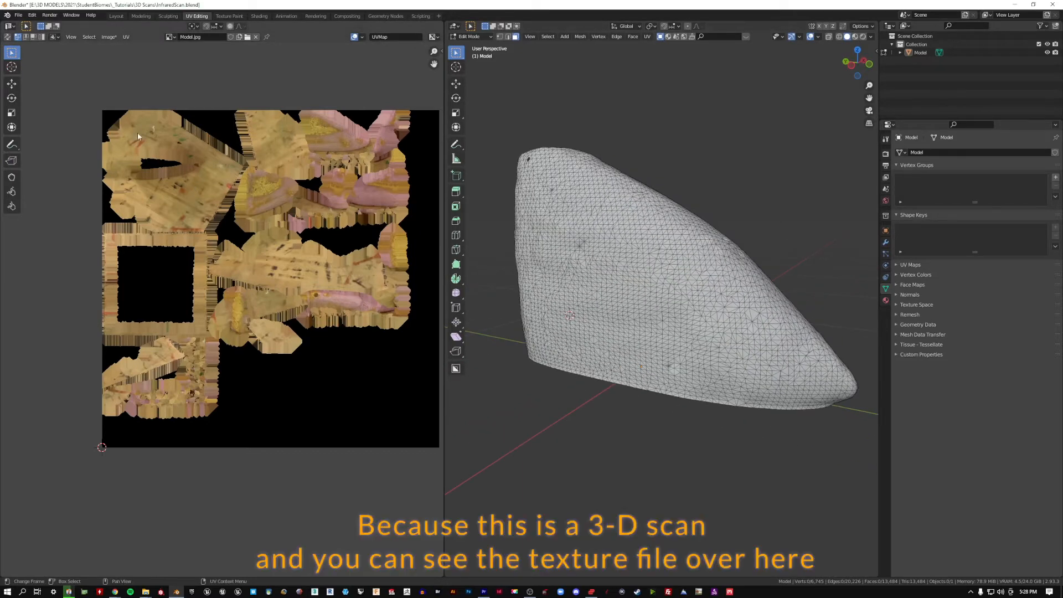
- Examine the Model.jpg texture up close, looking for areas captured from the work table during the scan
{"action": "middle_click_drag", "start_coordinate": [253, 372], "coordinate": [215, 398]}
{"action": "middle_click_drag", "start_coordinate": [273, 254], "coordinate": [291, 245]}
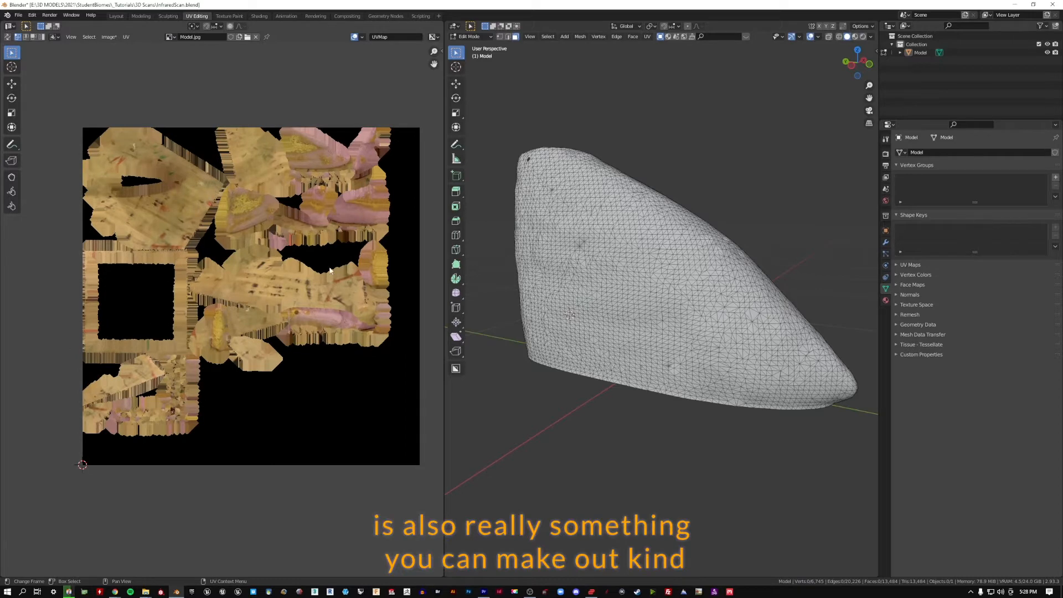
{"action": "scroll", "coordinate": [308, 210], "scroll_direction": "up", "scroll_amount": 4}
{"action": "middle_click_drag", "start_coordinate": [174, 208], "coordinate": [102, 193]}
{"action": "scroll", "coordinate": [42, 192], "scroll_direction": "down", "scroll_amount": 3}
{"action": "scroll", "coordinate": [297, 304], "scroll_direction": "up", "scroll_amount": 6}
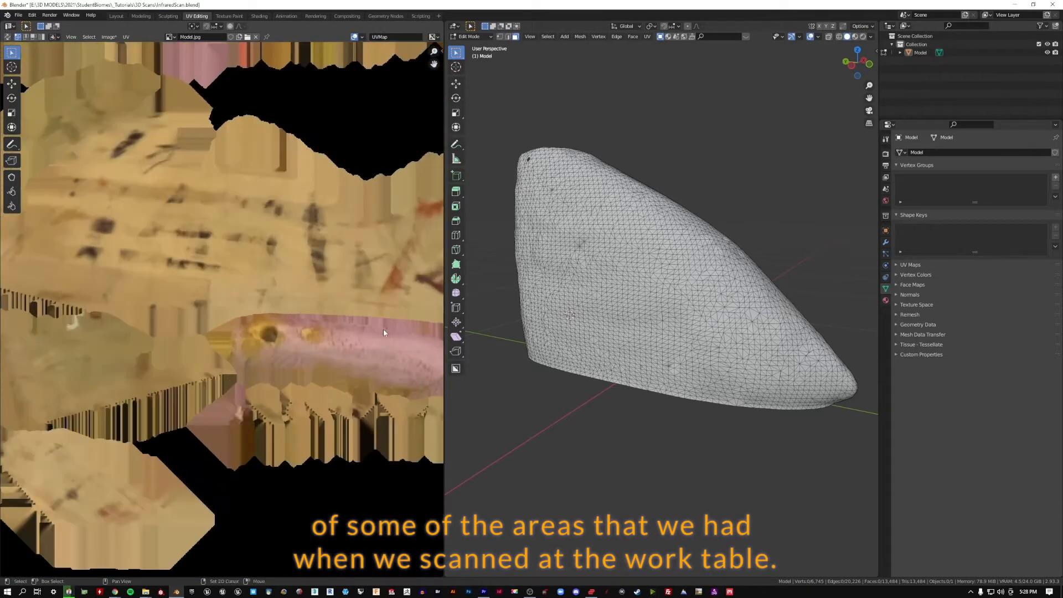
{"action": "scroll", "coordinate": [383, 332], "scroll_direction": "down", "scroll_amount": 8}
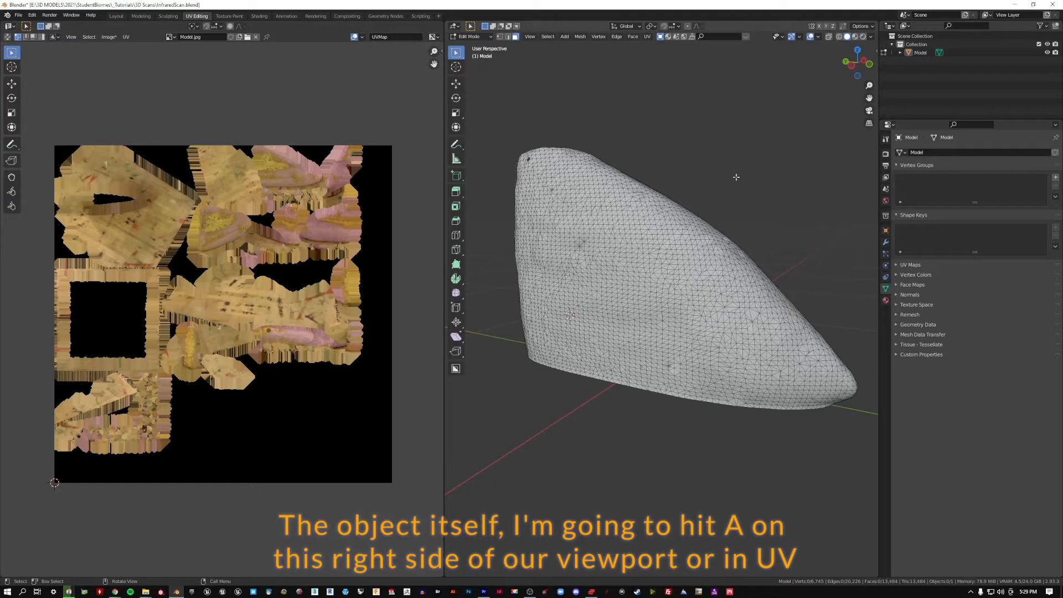
- Select the whole mesh in the UV Editing workspace and examine where its UV islands lie on the texture
{"action": "left_click", "coordinate": [116, 16]}
{"action": "left_click", "coordinate": [197, 15]}
{"action": "key", "text": "a"}
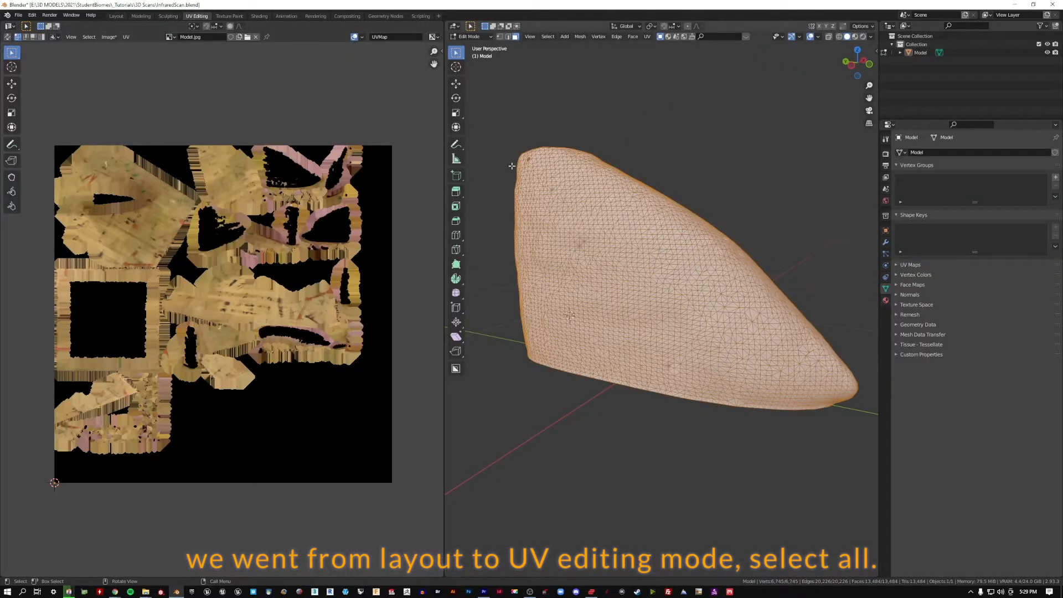
{"action": "scroll", "coordinate": [376, 233], "scroll_direction": "up", "scroll_amount": 8}
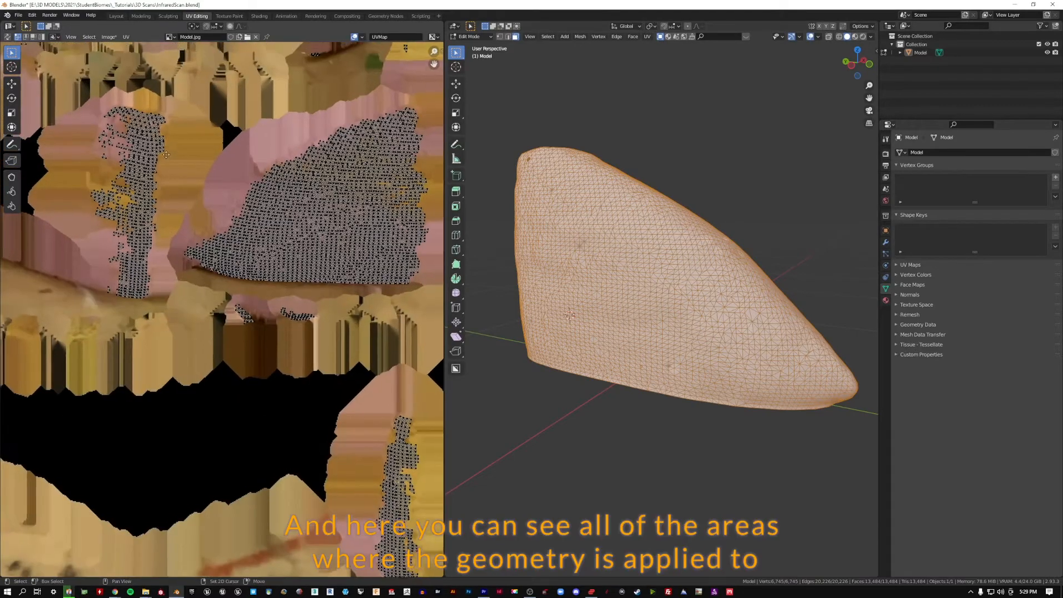
{"action": "scroll", "coordinate": [166, 155], "scroll_direction": "down", "scroll_amount": 5}
{"action": "scroll", "coordinate": [171, 262], "scroll_direction": "up", "scroll_amount": 8}
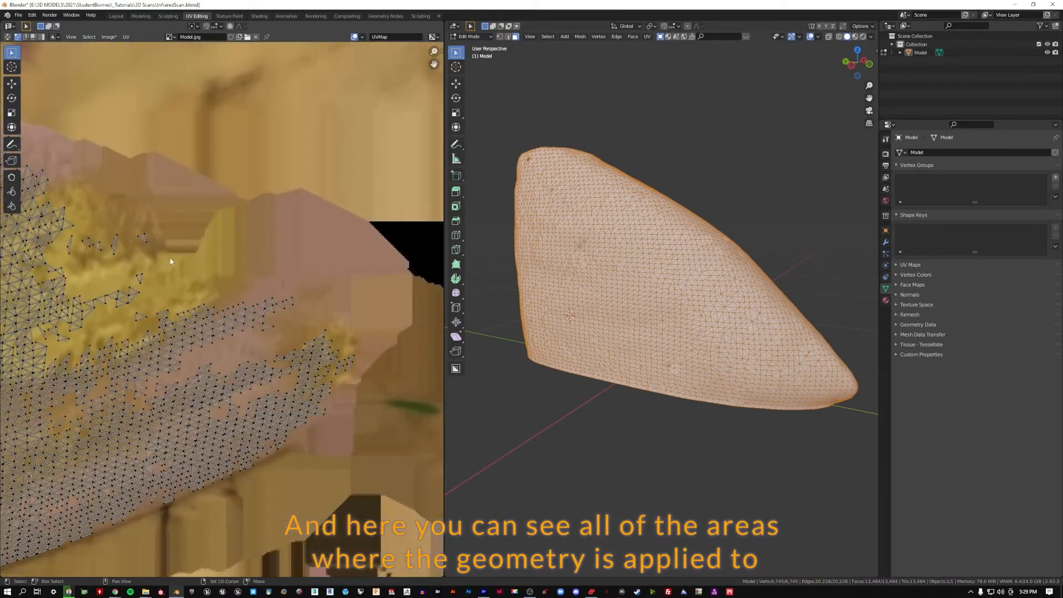
{"action": "scroll", "coordinate": [171, 262], "scroll_direction": "down", "scroll_amount": 3}
{"action": "scroll", "coordinate": [353, 188], "scroll_direction": "down", "scroll_amount": 6}
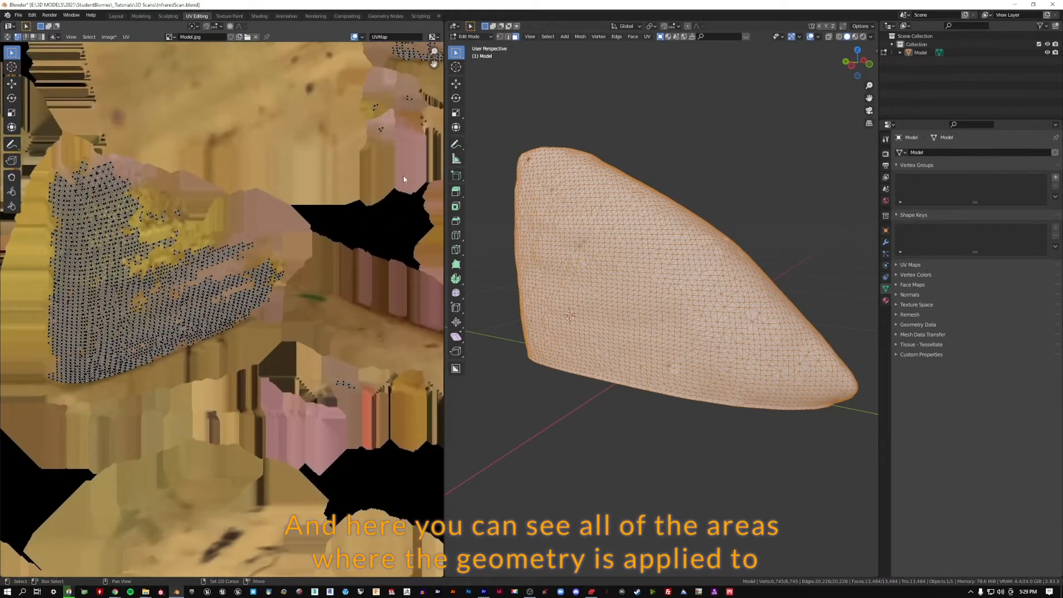
{"action": "scroll", "coordinate": [286, 275], "scroll_direction": "up", "scroll_amount": 8}
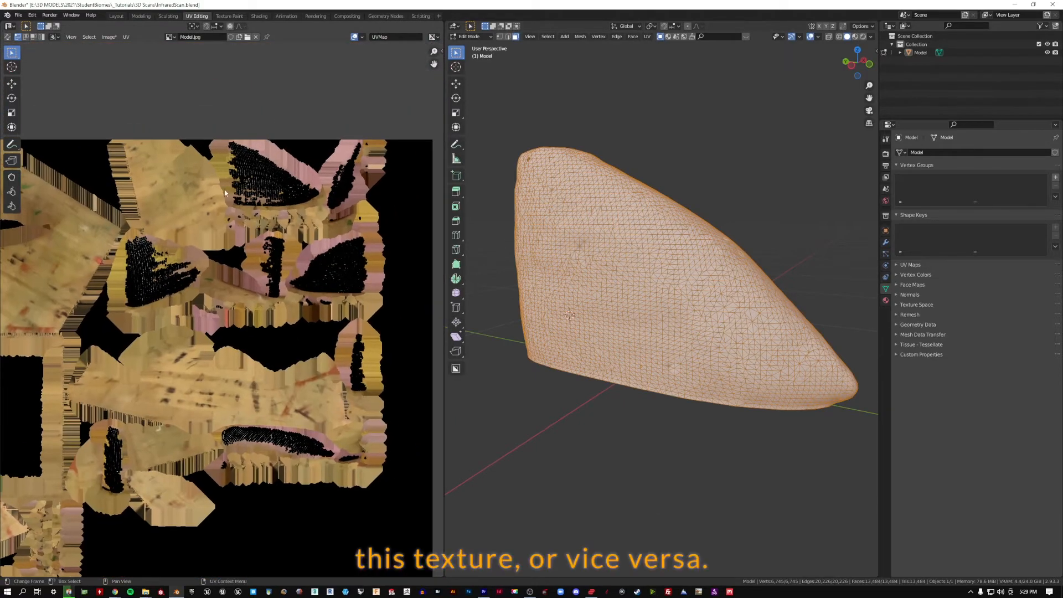
{"action": "scroll", "coordinate": [253, 180], "scroll_direction": "down", "scroll_amount": 1}
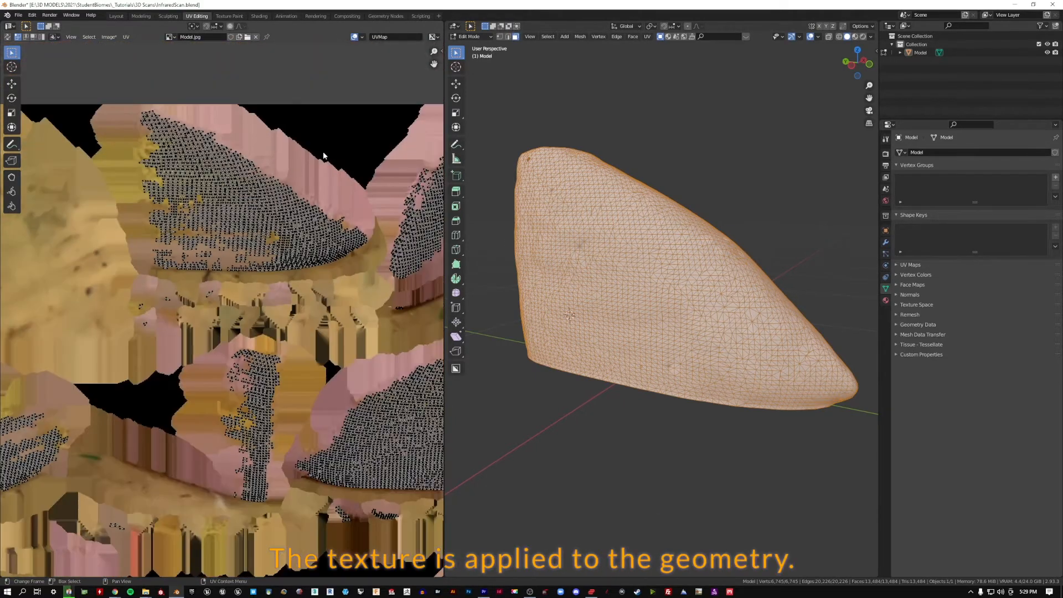
- Select all the UVs and examine how their islands are distributed across the texture image
{"action": "key", "text": "a"}
{"action": "scroll", "coordinate": [305, 231], "scroll_direction": "down", "scroll_amount": 3}
{"action": "scroll", "coordinate": [333, 266], "scroll_direction": "up", "scroll_amount": 2}
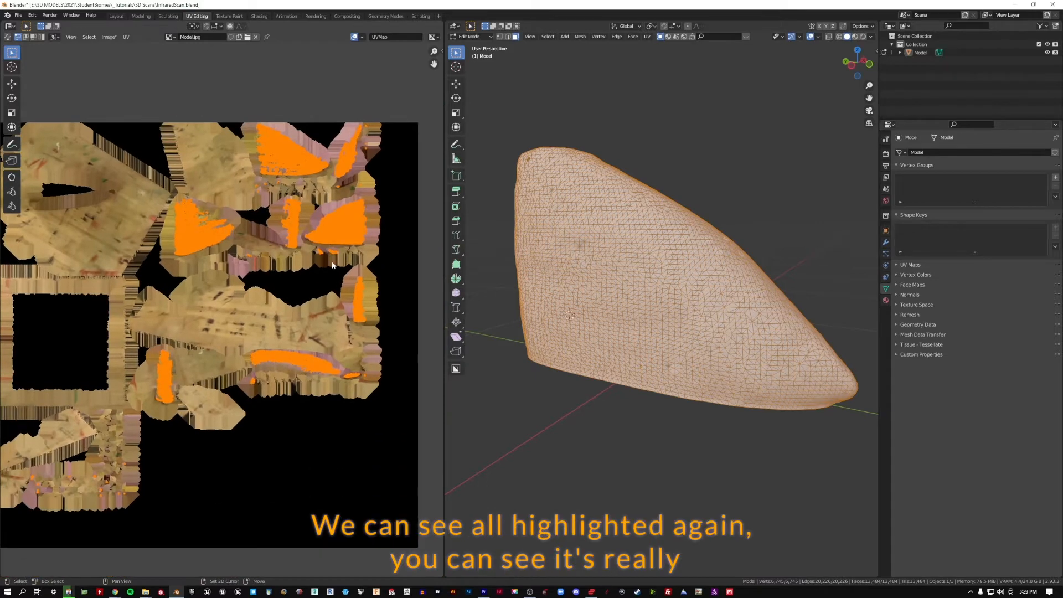
{"action": "scroll", "coordinate": [266, 335], "scroll_direction": "up", "scroll_amount": 6}
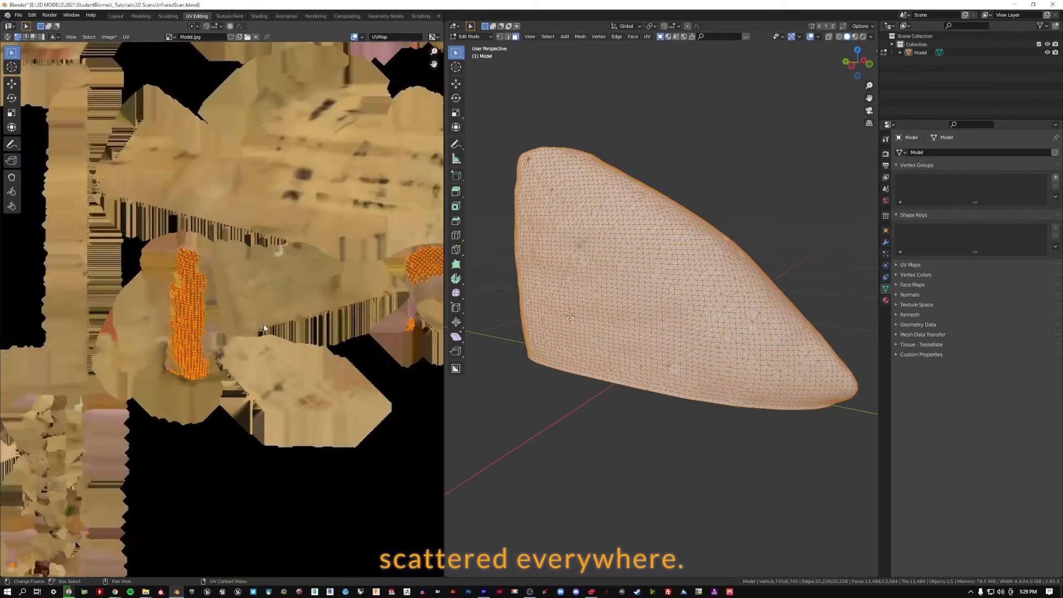
{"action": "scroll", "coordinate": [279, 288], "scroll_direction": "down", "scroll_amount": 3}
{"action": "scroll", "coordinate": [279, 288], "scroll_direction": "up", "scroll_amount": 3}
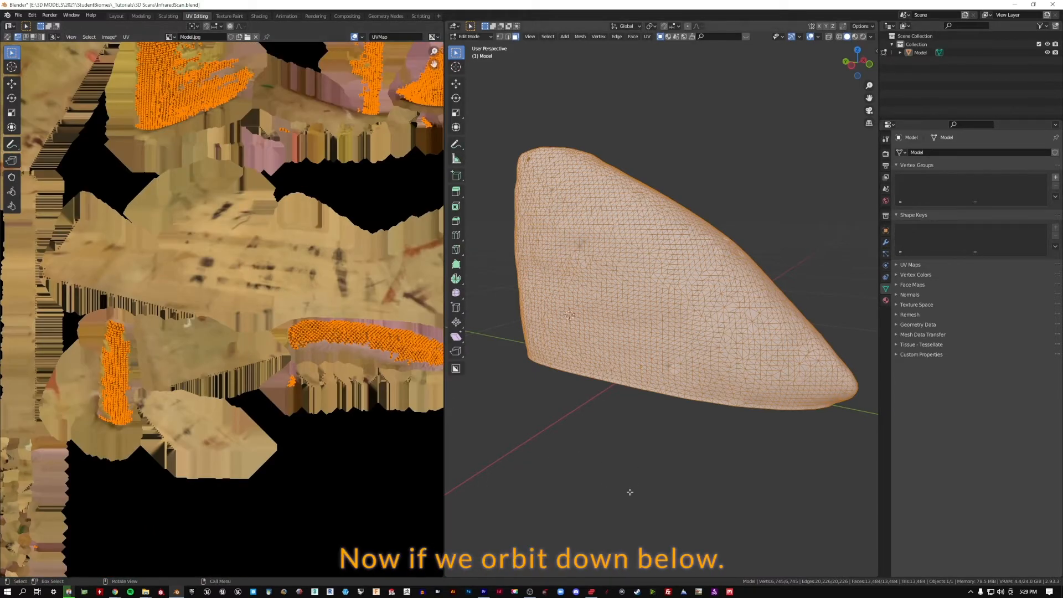
- Clear the selection and pick individual faces on the model's flat underside to check for matching UVs
{"action": "middle_click_drag", "start_coordinate": [676, 506], "coordinate": [694, 434]}
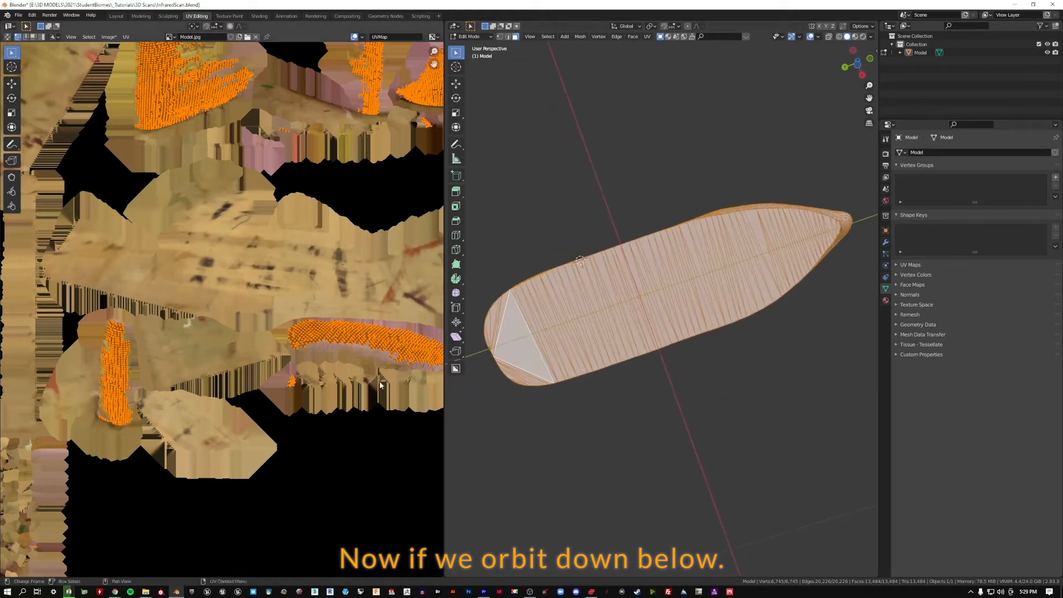
{"action": "scroll", "coordinate": [222, 338], "scroll_direction": "down", "scroll_amount": 6}
{"action": "scroll", "coordinate": [222, 339], "scroll_direction": "up", "scroll_amount": 2}
{"action": "left_click", "coordinate": [622, 443]}
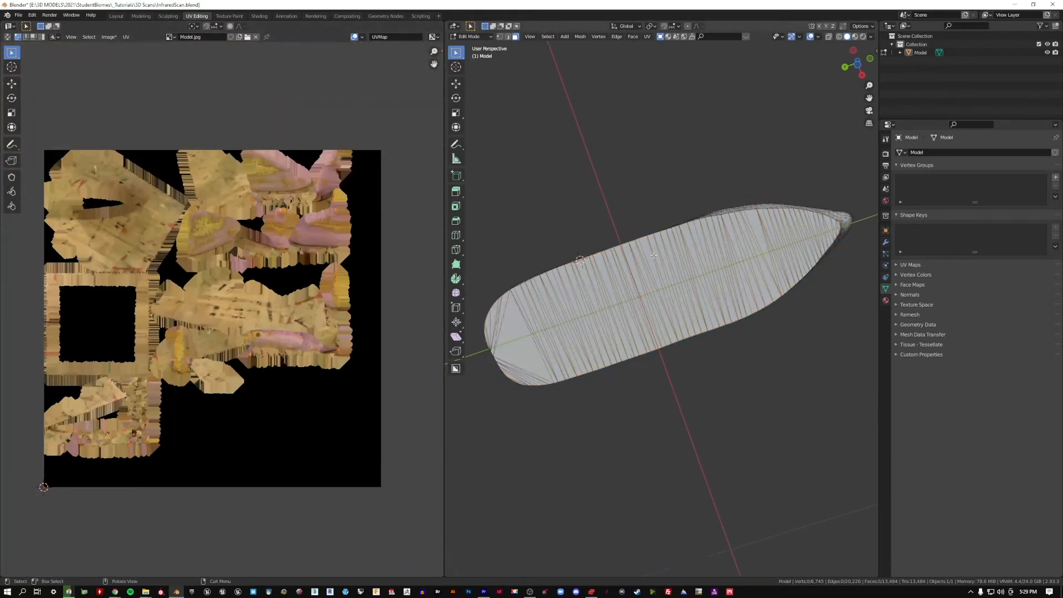
{"action": "left_click", "coordinate": [525, 339]}
{"action": "middle_click_drag", "start_coordinate": [545, 314], "coordinate": [591, 324]}
{"action": "key", "text": "l"}
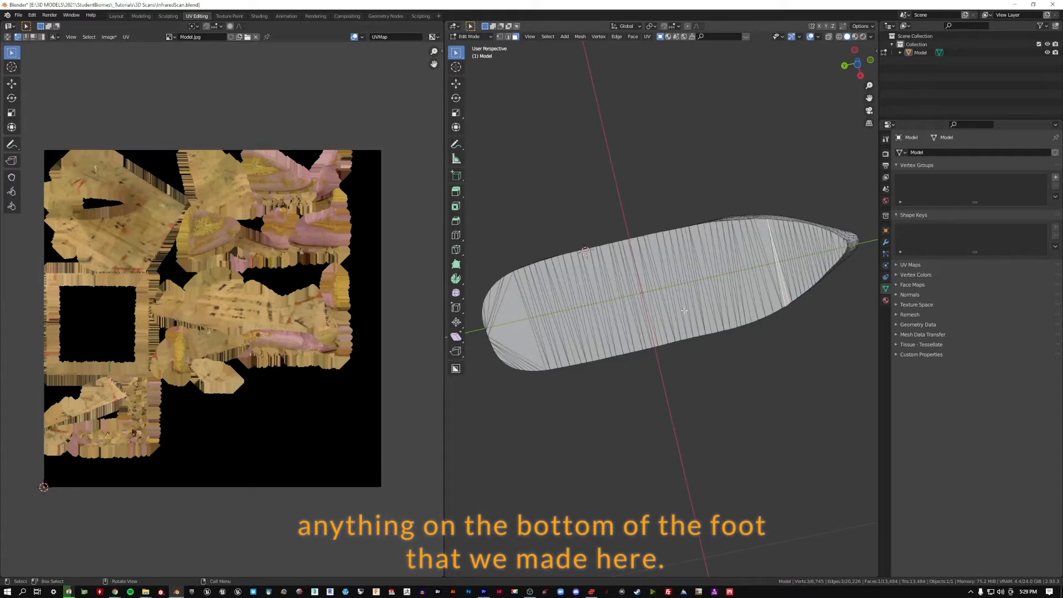
- Try to box-select all the faces on the model's flat underside
{"action": "middle_click_drag", "start_coordinate": [685, 311], "coordinate": [776, 258]}
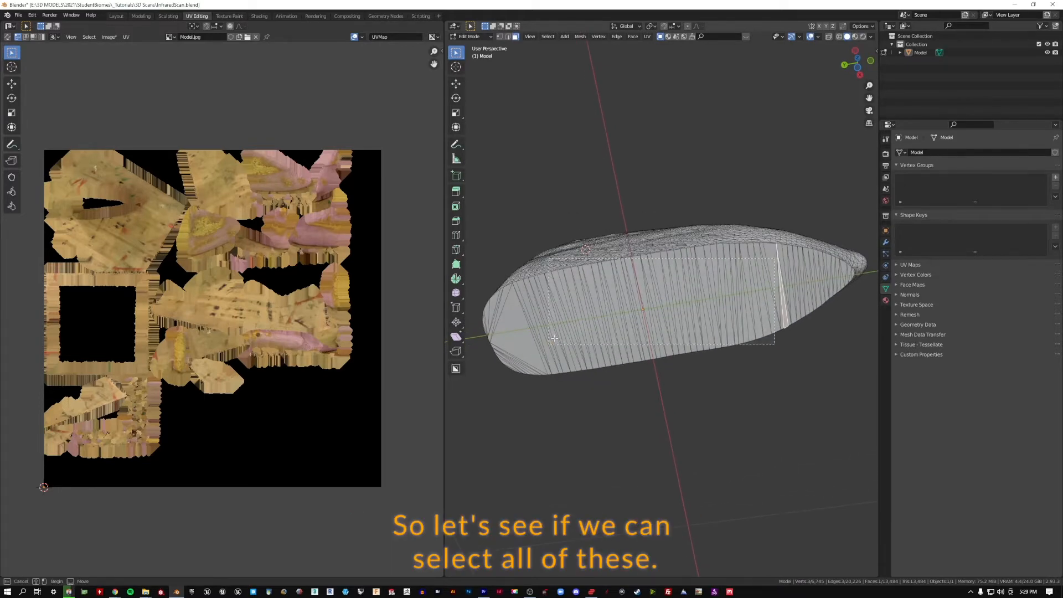
{"action": "left_click_drag", "start_coordinate": [554, 337], "coordinate": [602, 316]}
{"action": "middle_click_drag", "start_coordinate": [602, 315], "coordinate": [650, 281]}
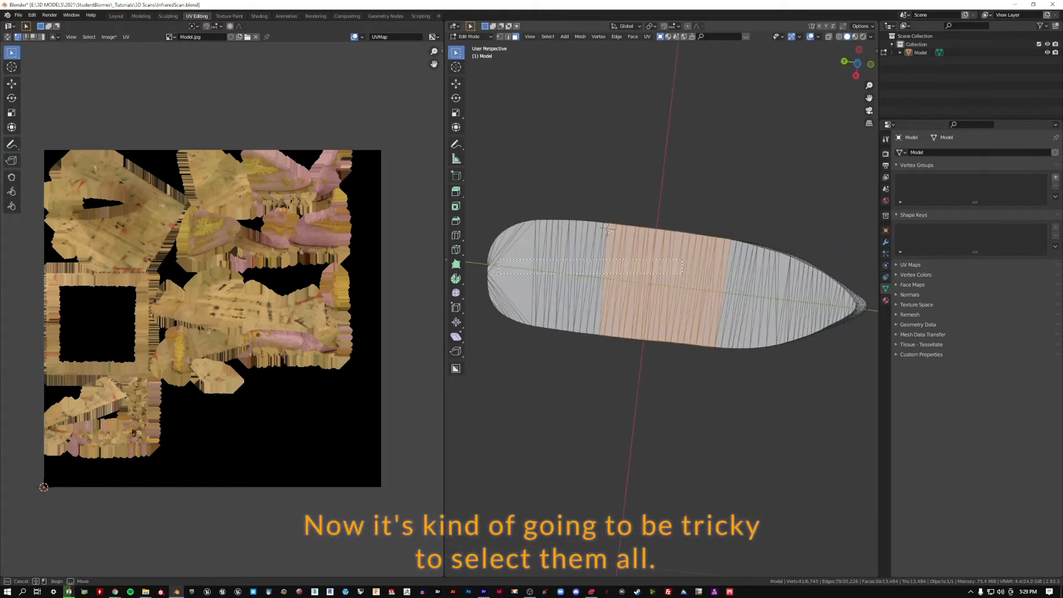
{"action": "left_click_drag", "start_coordinate": [607, 304], "coordinate": [686, 298]}
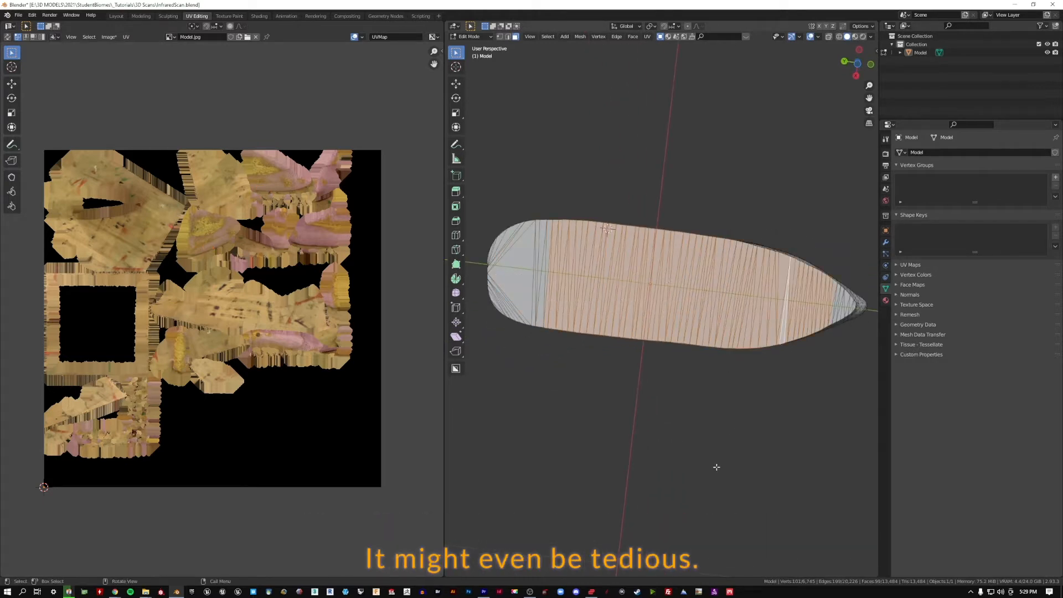
- Select a few faces in the middle of the underside and extend the selection to all similar coplanar faces
{"action": "left_click_drag", "start_coordinate": [617, 282], "coordinate": [617, 281]}
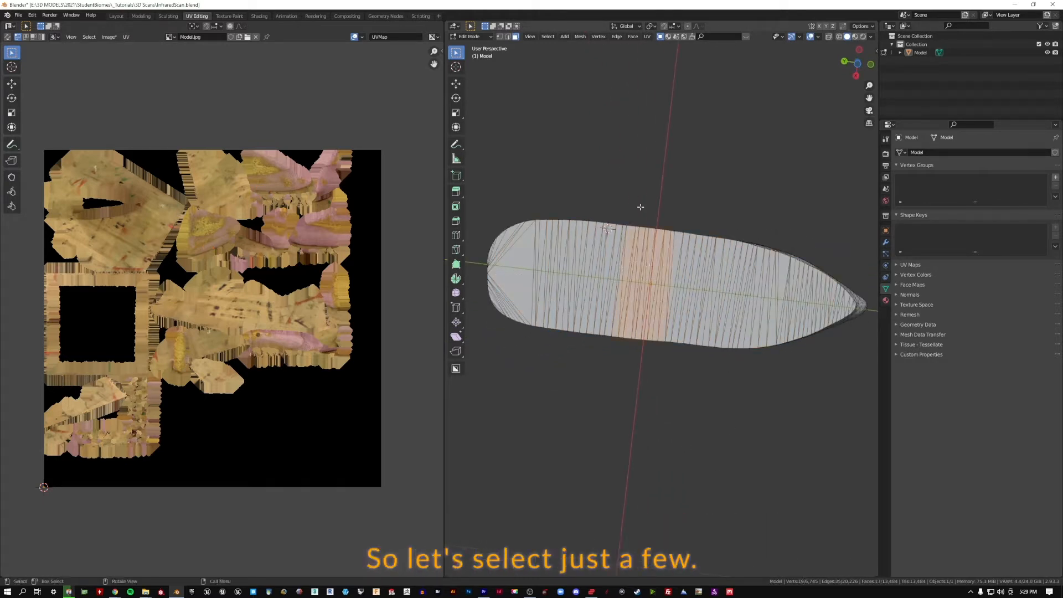
{"action": "middle_click_drag", "start_coordinate": [640, 207], "coordinate": [700, 159]}
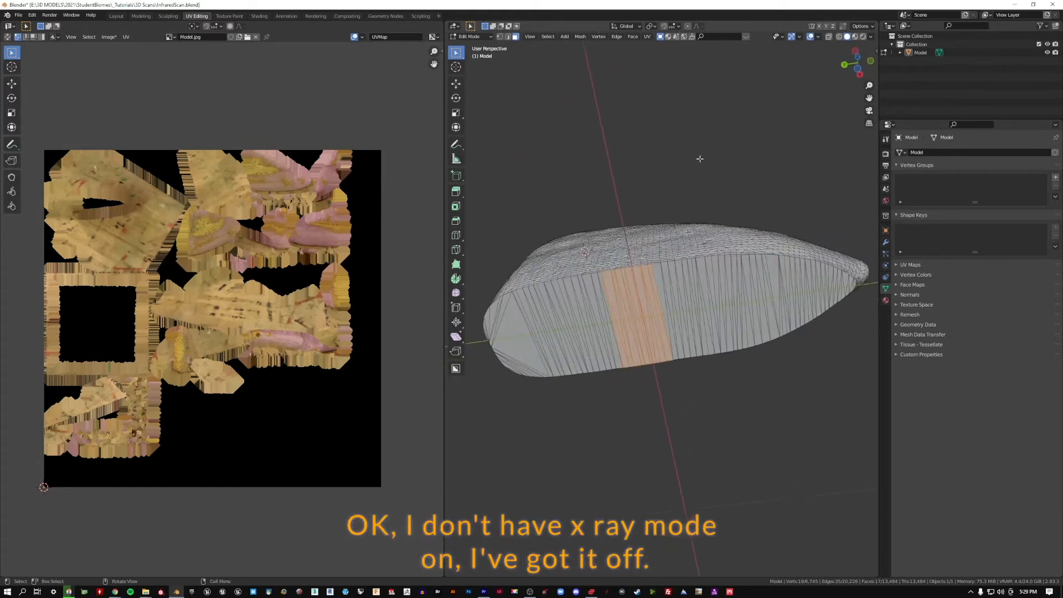
{"action": "middle_click_drag", "start_coordinate": [653, 202], "coordinate": [648, 166]}
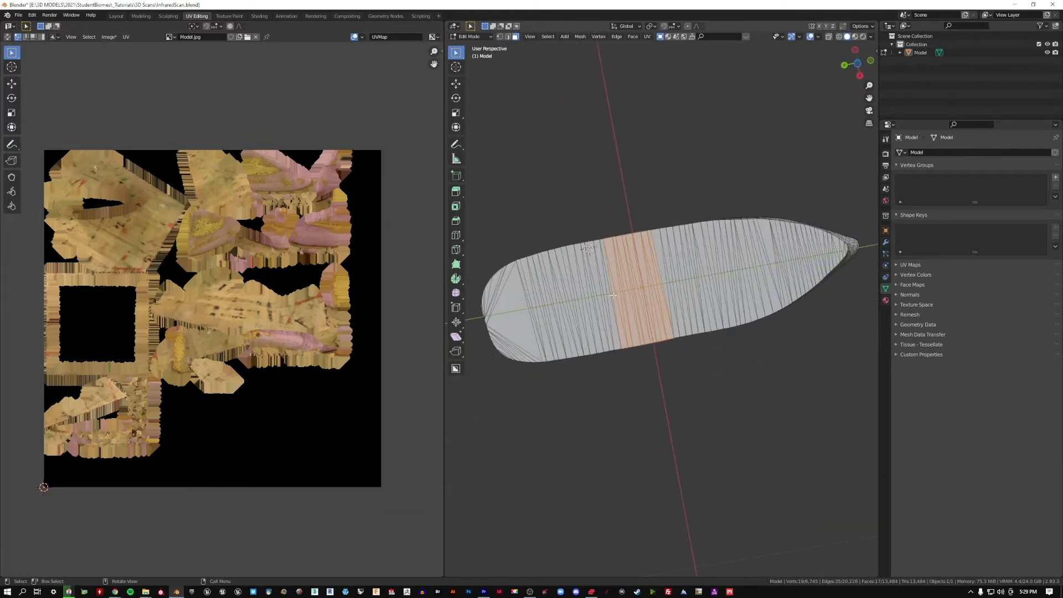
{"action": "left_click", "coordinate": [547, 37]}
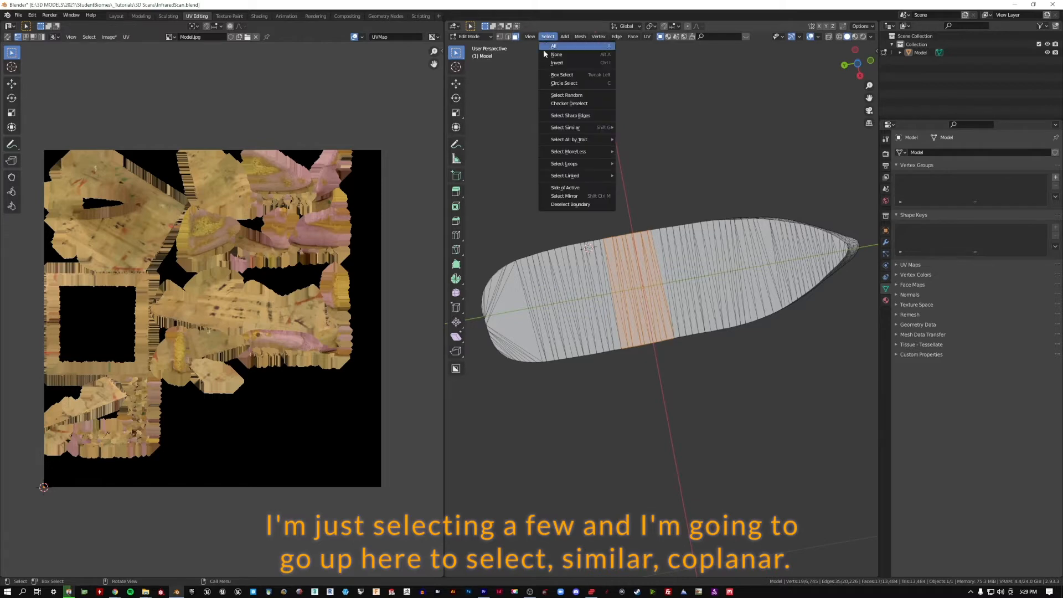
{"action": "mouse_move", "coordinate": [572, 128]}
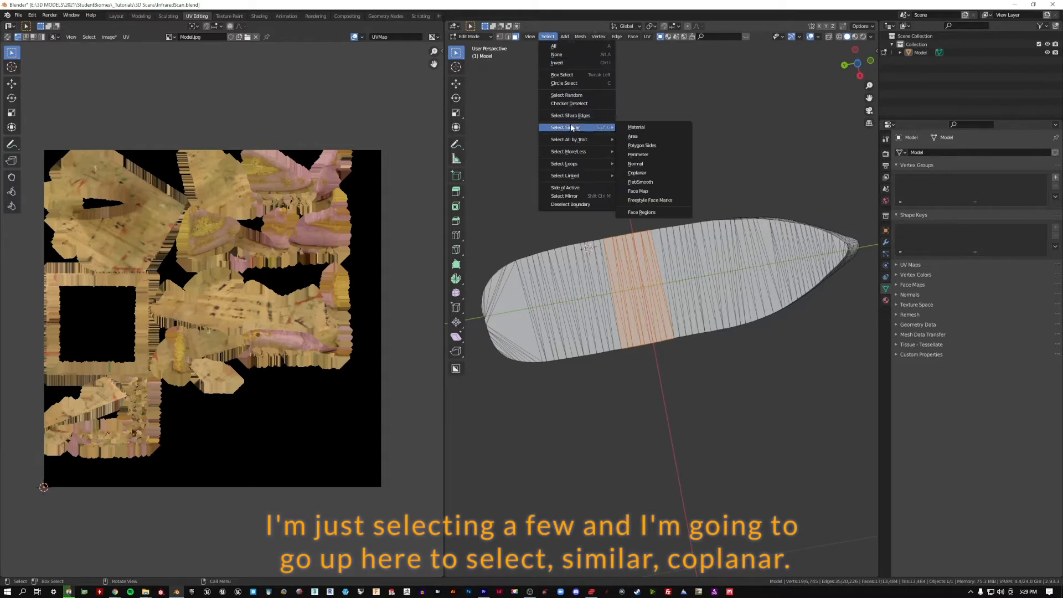
{"action": "left_click", "coordinate": [658, 174]}
{"action": "middle_click_drag", "start_coordinate": [718, 176], "coordinate": [659, 210]}
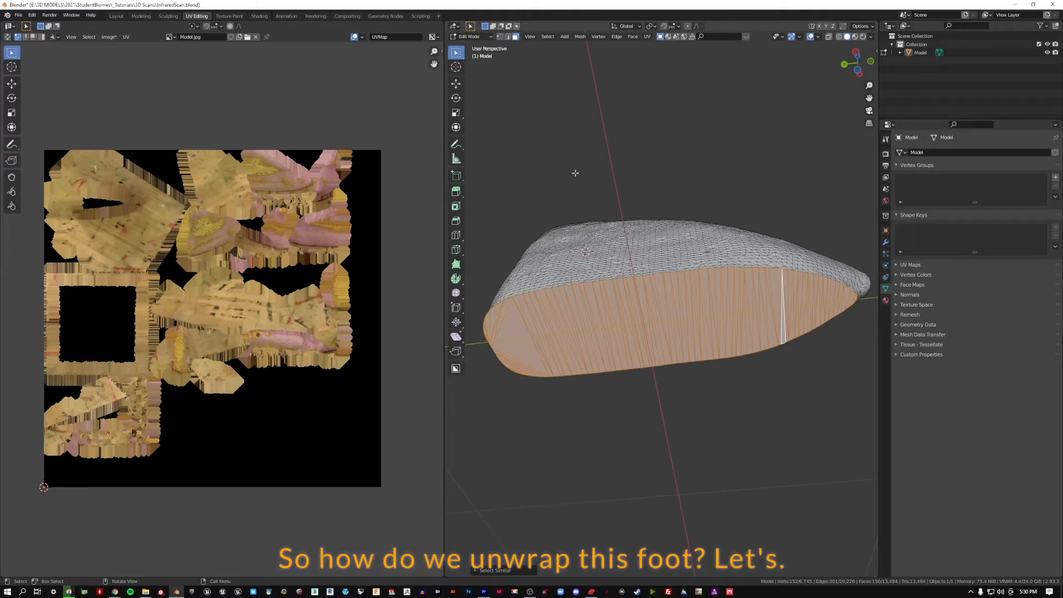
- Unwrap the selected underside faces with Project from View while looking straight at the model's bottom
{"action": "key", "text": "grave"}
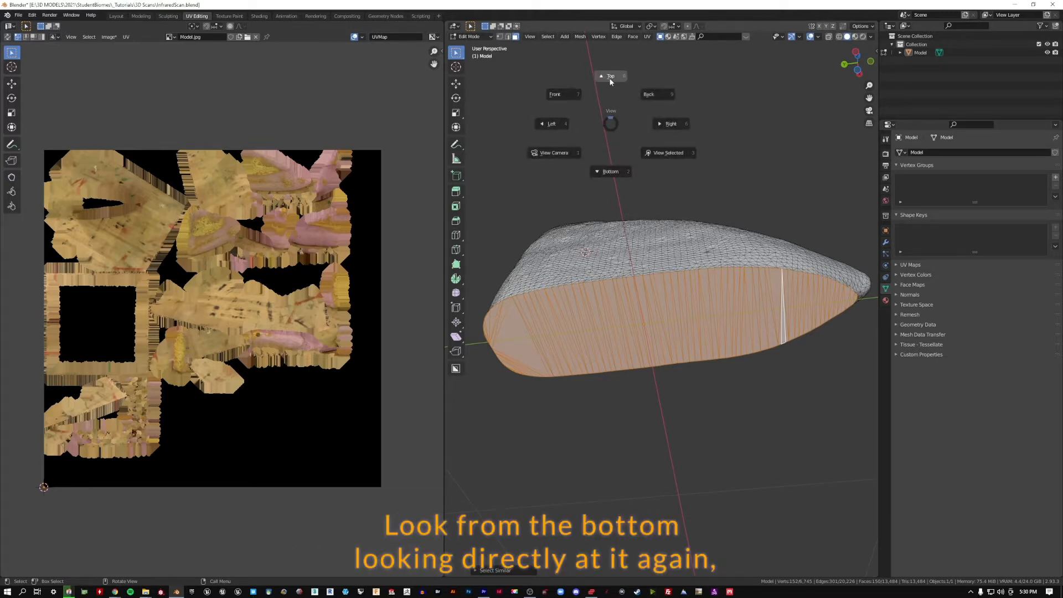
{"action": "left_click", "coordinate": [612, 177]}
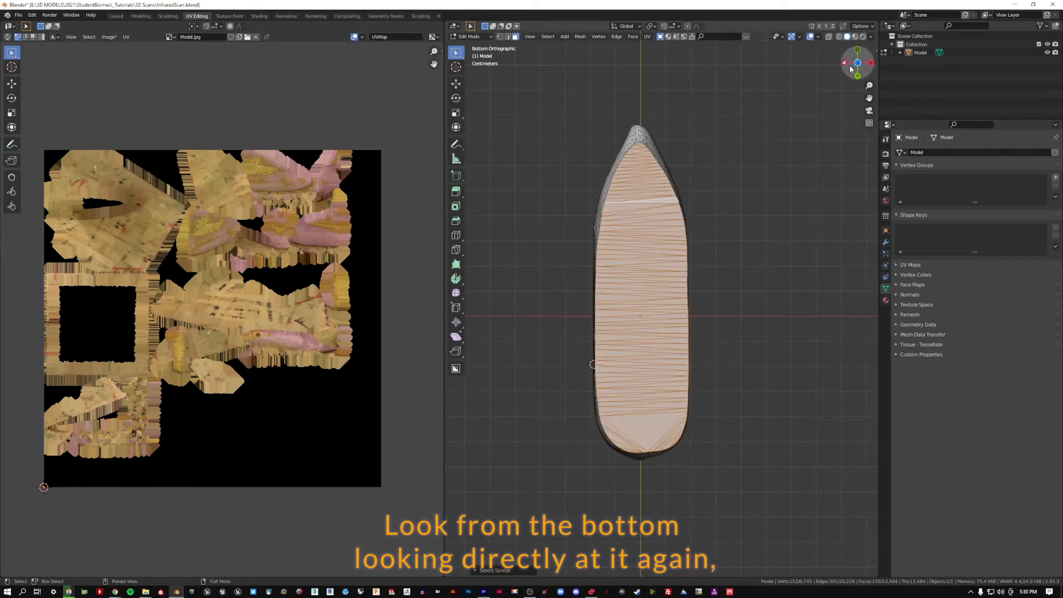
{"action": "left_click_drag", "start_coordinate": [855, 67], "coordinate": [853, 65]}
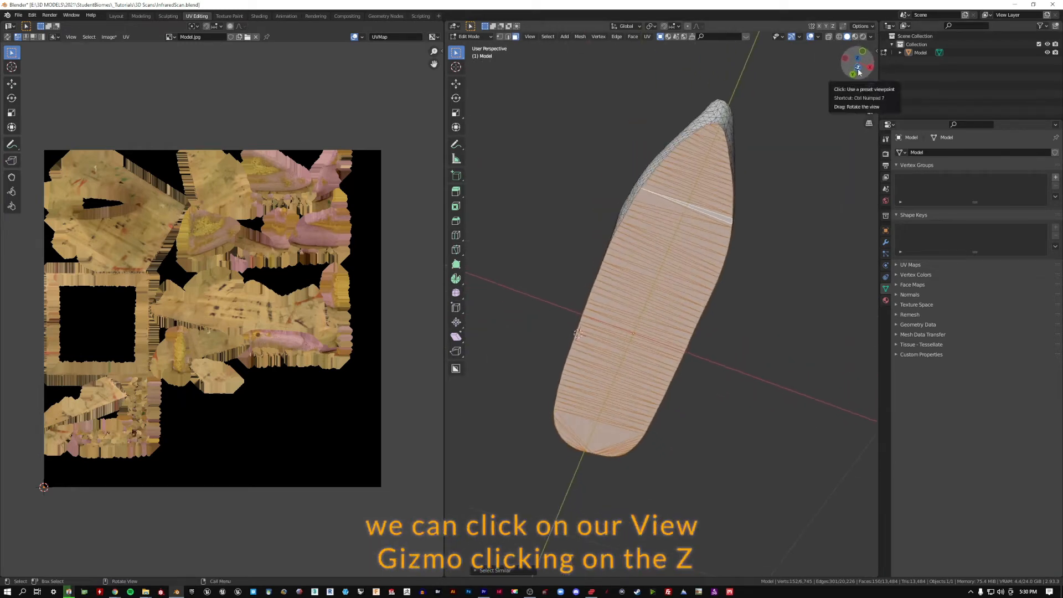
{"action": "left_click", "coordinate": [859, 71]}
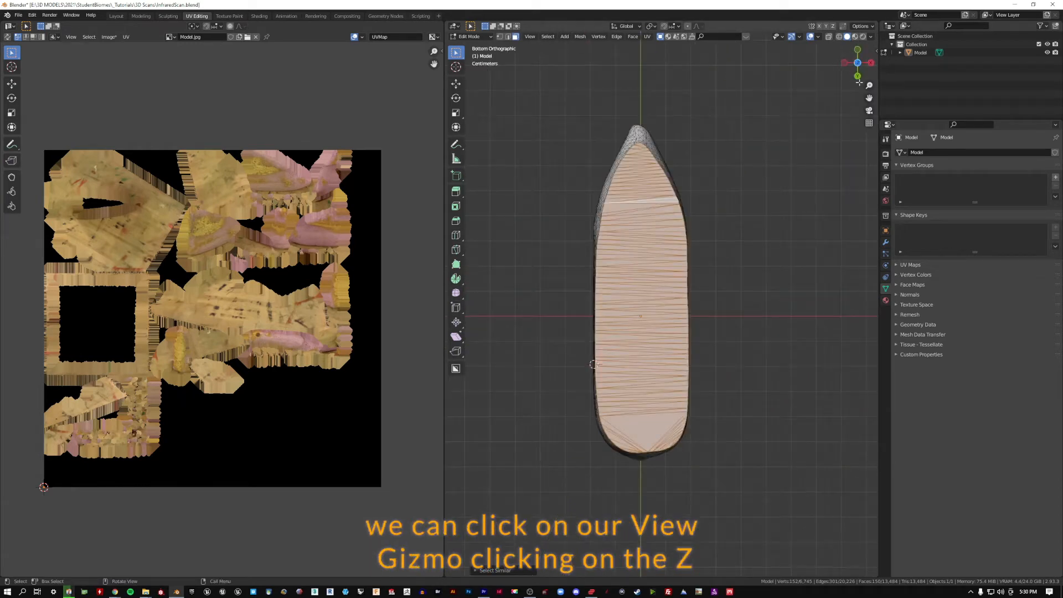
{"action": "left_click", "coordinate": [647, 37]}
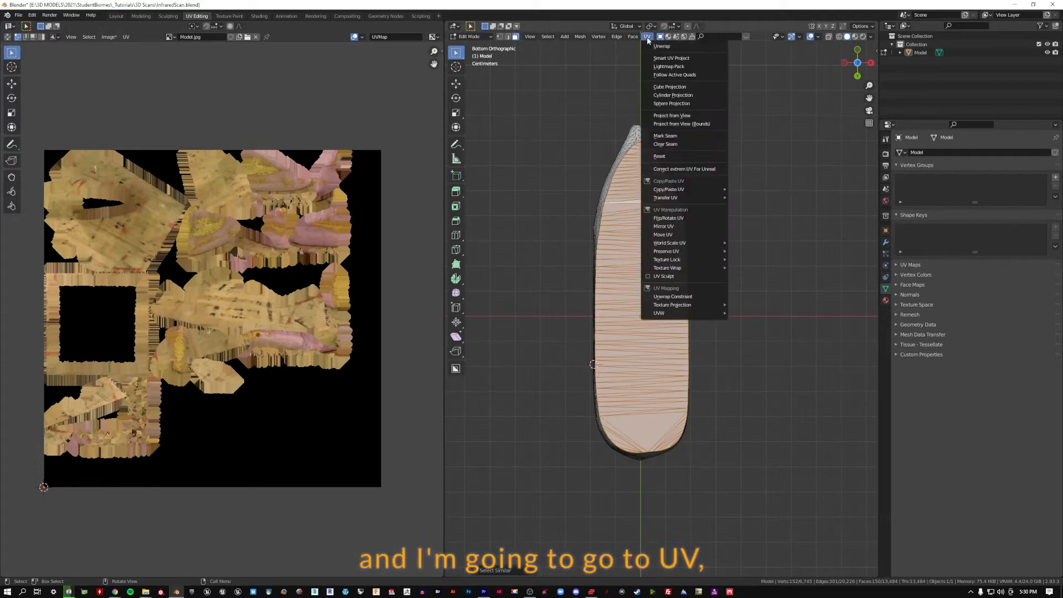
{"action": "left_click", "coordinate": [706, 115]}
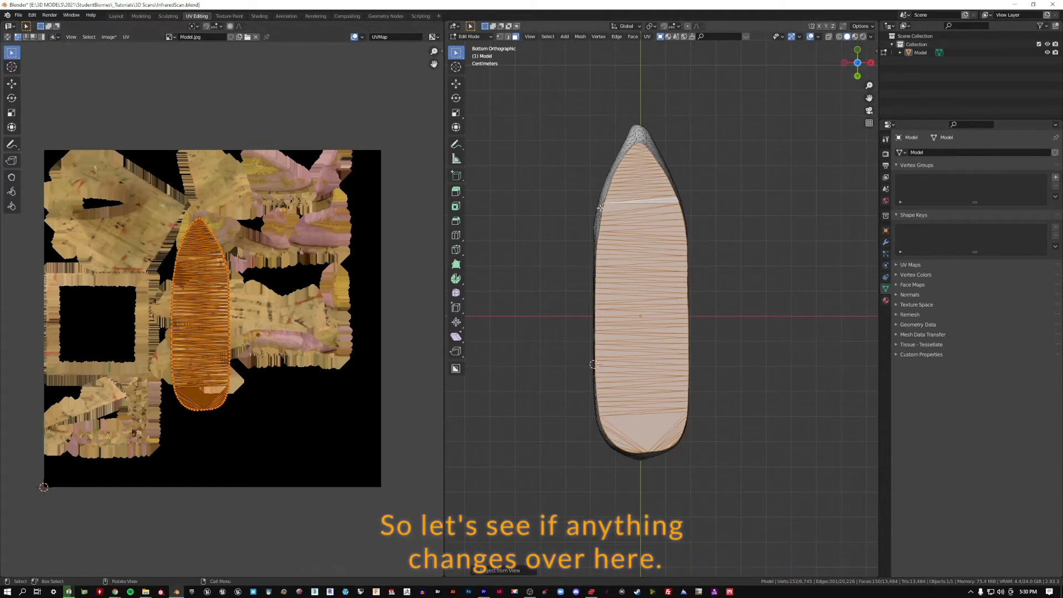
- Display the model with material preview shading and examine the texture on the selected underside
{"action": "left_click", "coordinate": [856, 36]}
{"action": "middle_click_drag", "start_coordinate": [546, 268], "coordinate": [603, 260]}
{"action": "scroll", "coordinate": [603, 261], "scroll_direction": "up", "scroll_amount": 1}
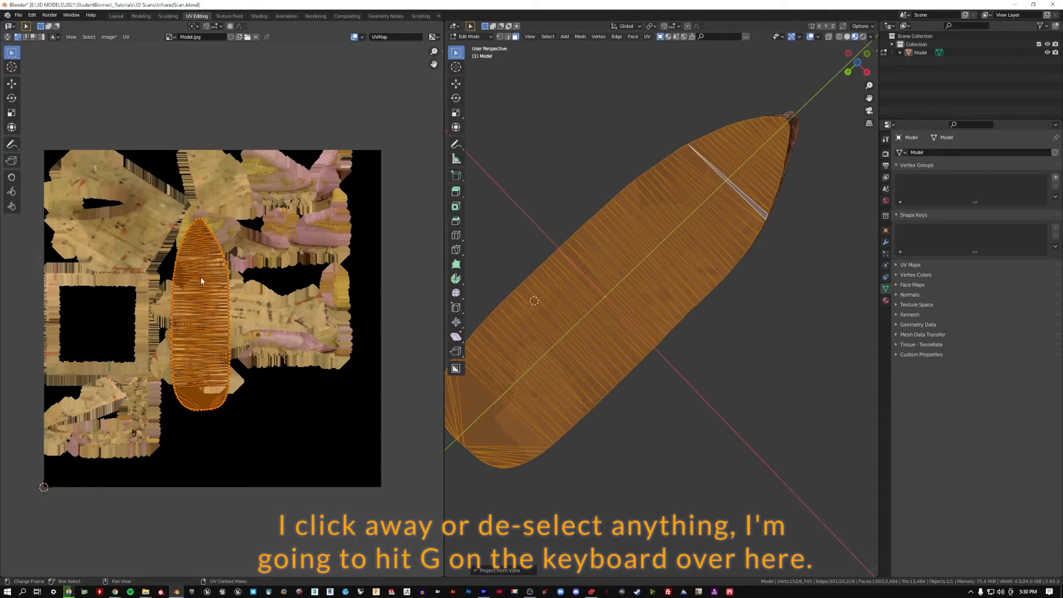
- Rotate the underside's UV island 90 degrees and move it into the empty black area below the other islands
{"action": "key", "text": "g"}
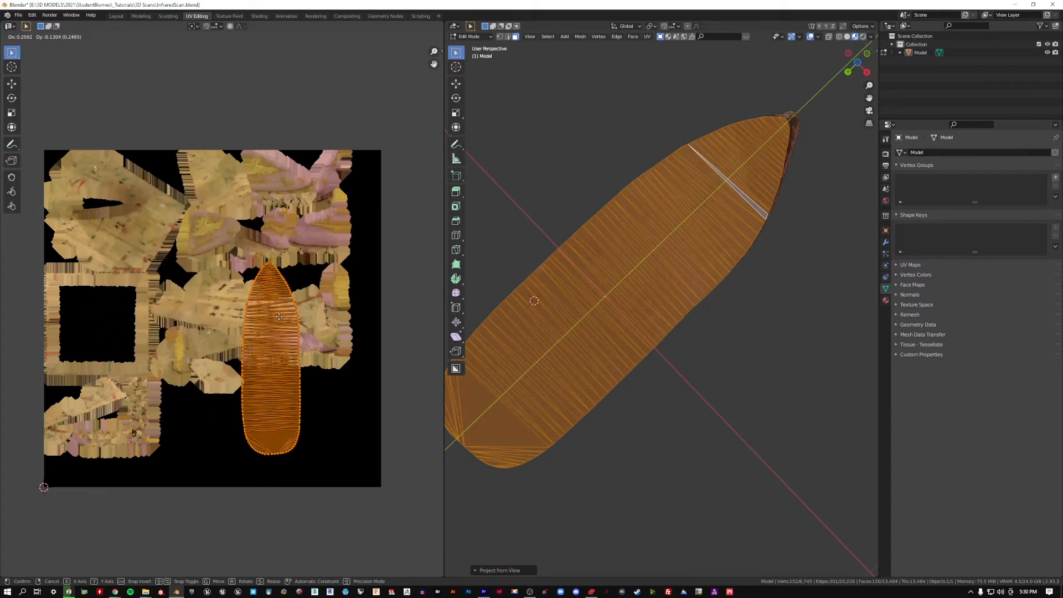
{"action": "left_click", "coordinate": [364, 268]}
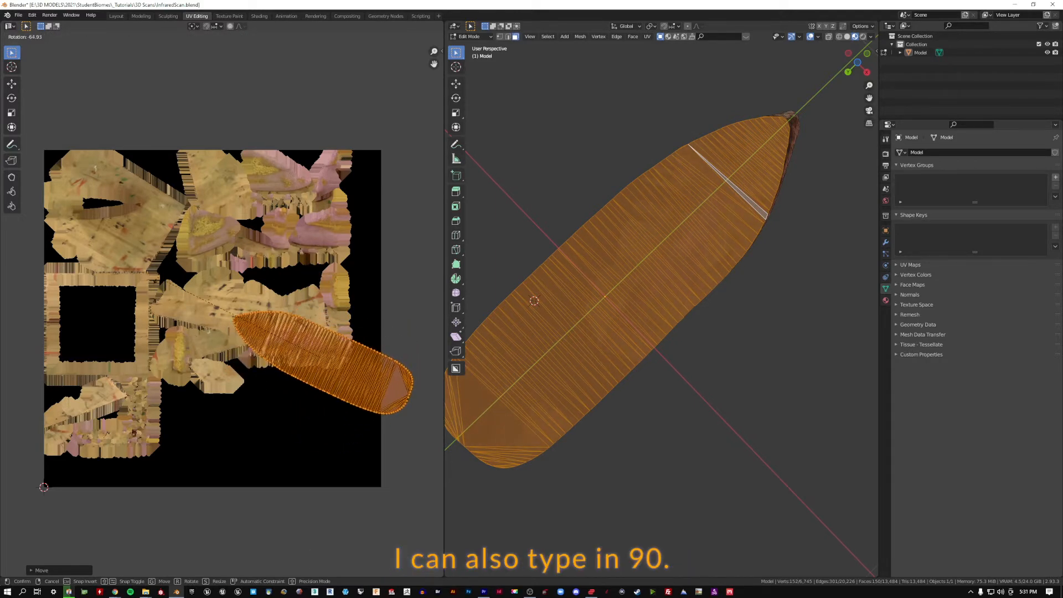
{"action": "type", "text": "90"}
{"action": "key", "text": "Return"}
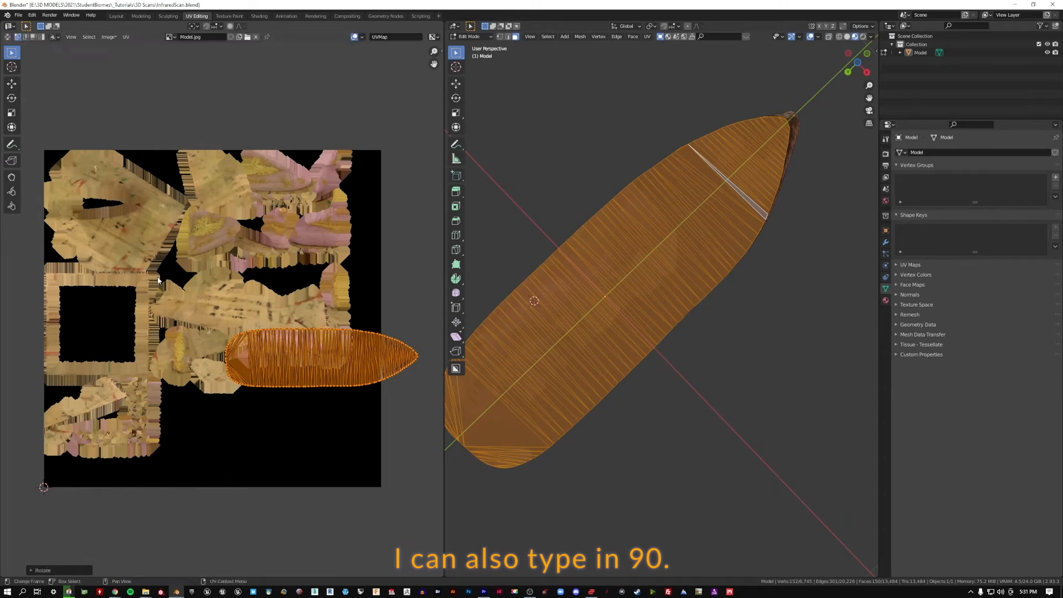
{"action": "key", "text": "g"}
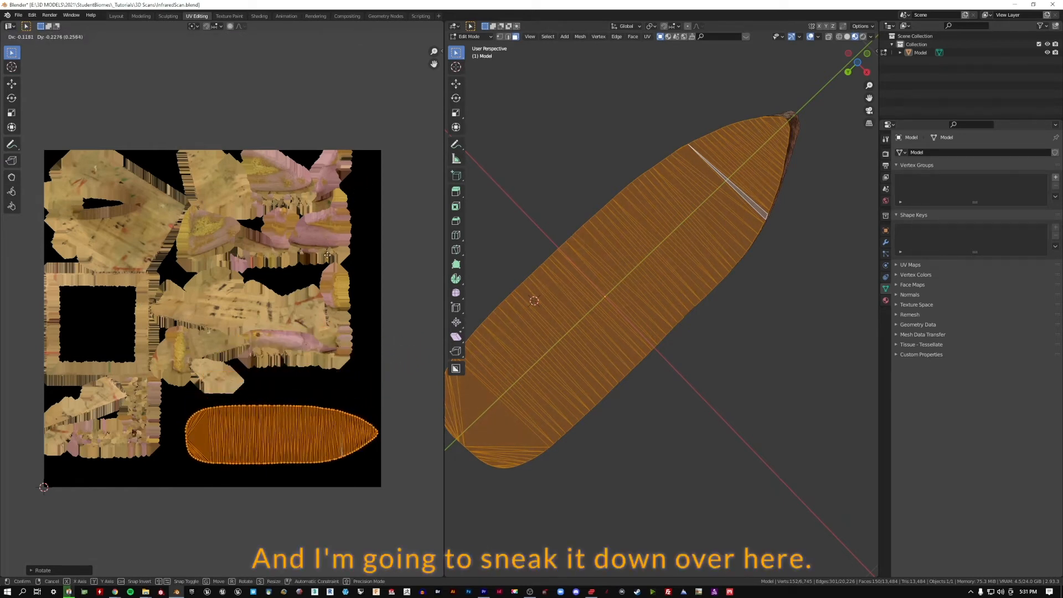
{"action": "left_click", "coordinate": [321, 253]}
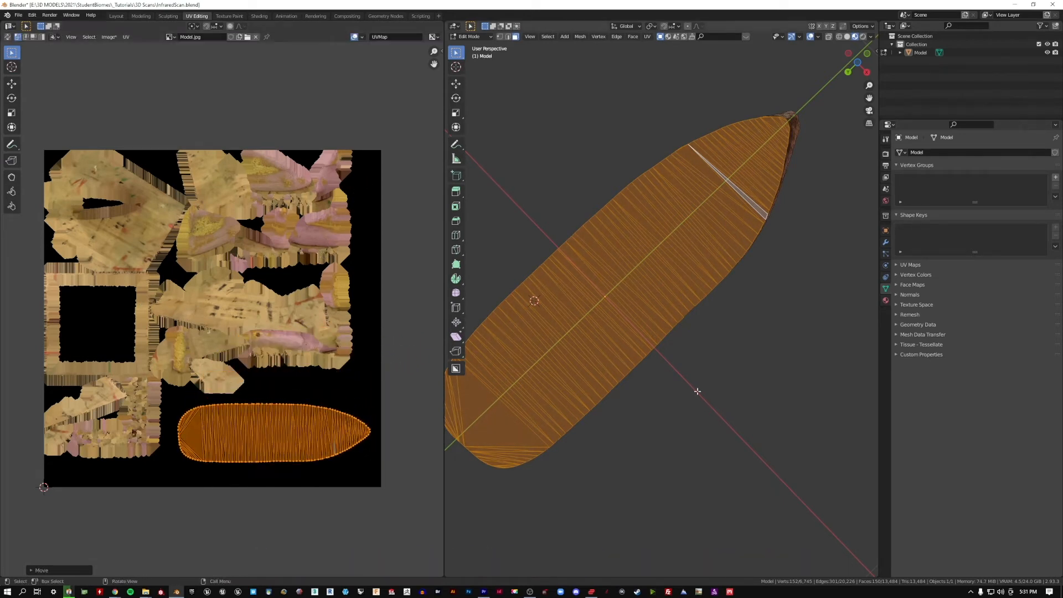
- Select all the model's faces to examine where the underside's UV island sits among the other islands
{"action": "left_click", "coordinate": [707, 434]}
{"action": "middle_click_drag", "start_coordinate": [752, 387], "coordinate": [720, 410]}
{"action": "key", "text": "a"}
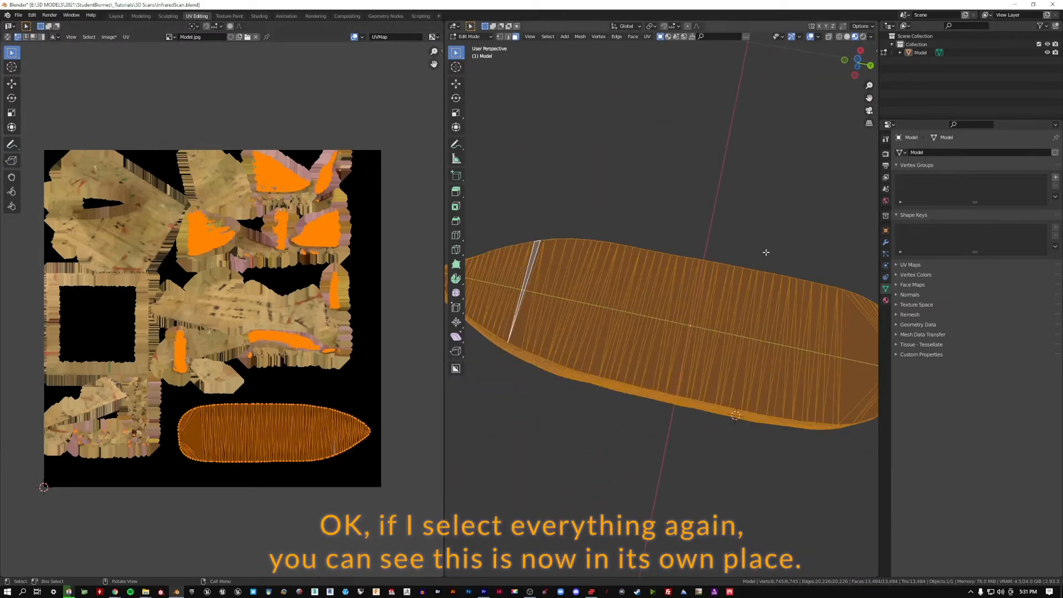
{"action": "left_click", "coordinate": [389, 403]}
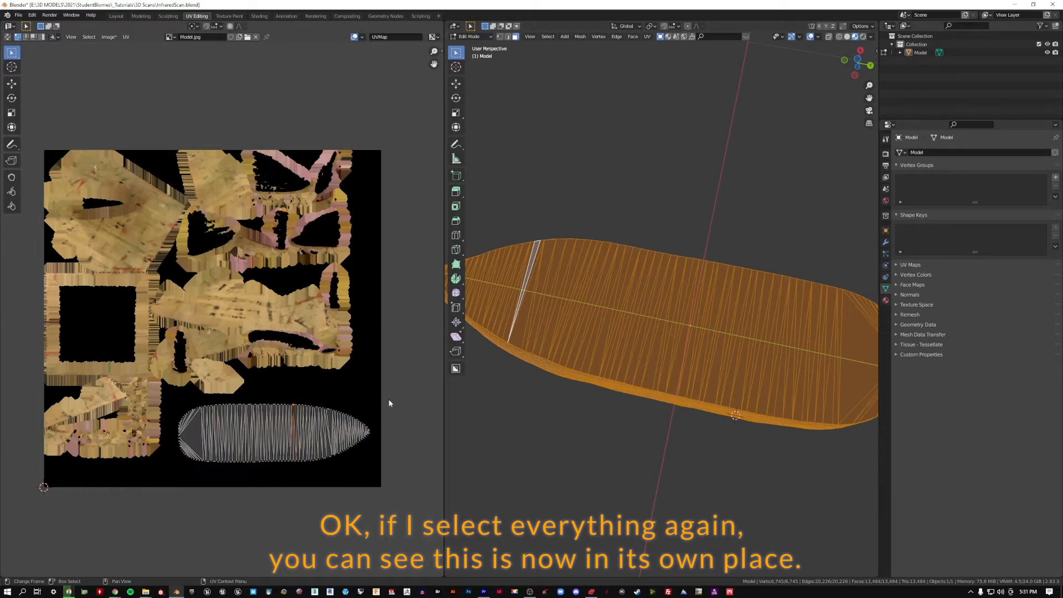
- Move only the underside's UV island over the textured part of the image, check the model in Object Mode, and undo the move
{"action": "left_click_drag", "start_coordinate": [381, 396], "coordinate": [154, 501]}
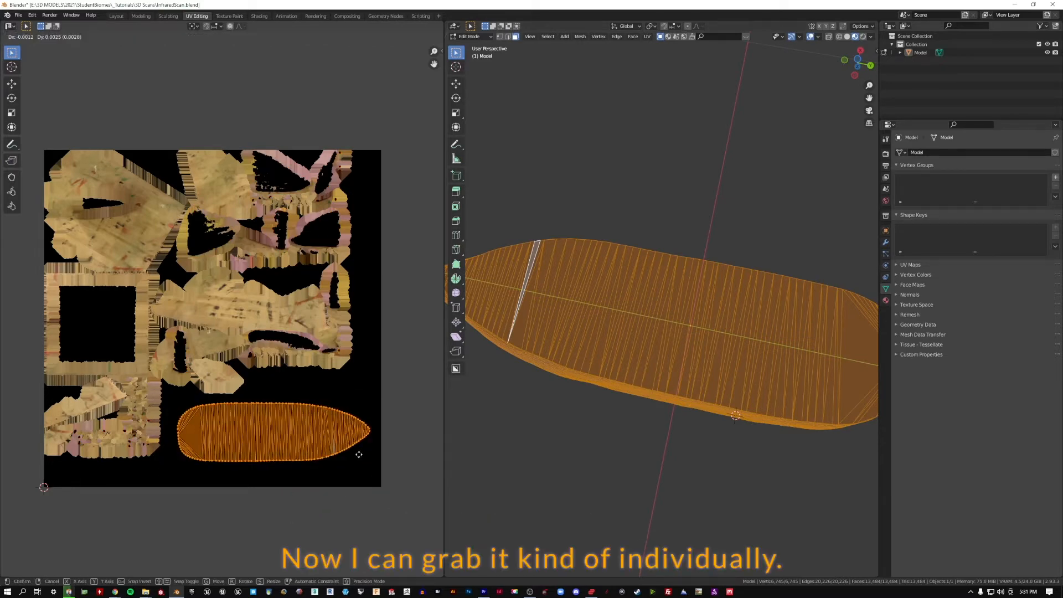
{"action": "left_click_drag", "start_coordinate": [290, 427], "coordinate": [149, 215]}
{"action": "key", "text": "Tab"}
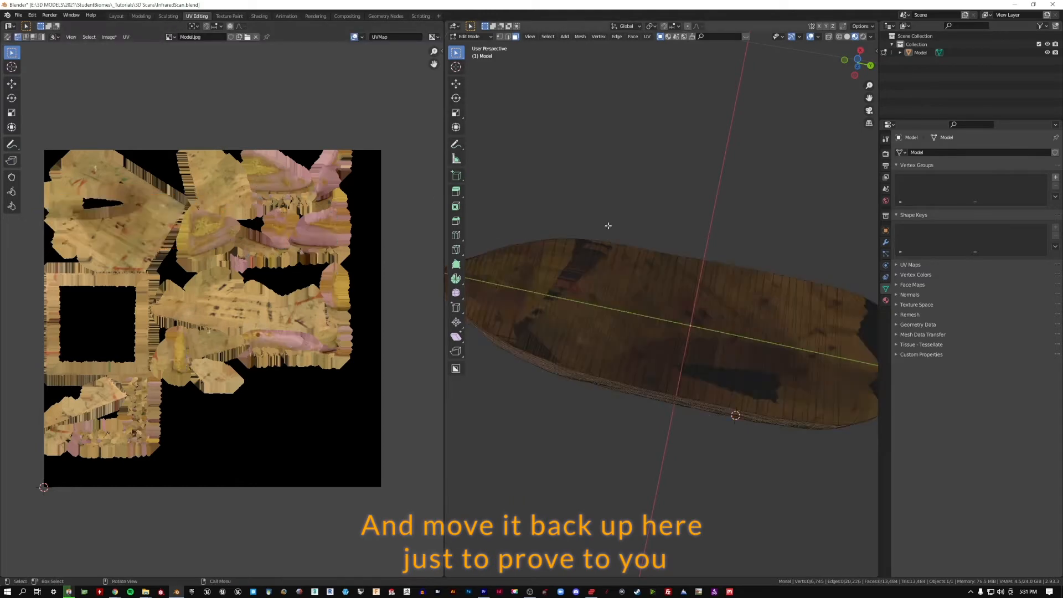
{"action": "middle_click_drag", "start_coordinate": [684, 458], "coordinate": [685, 327]}
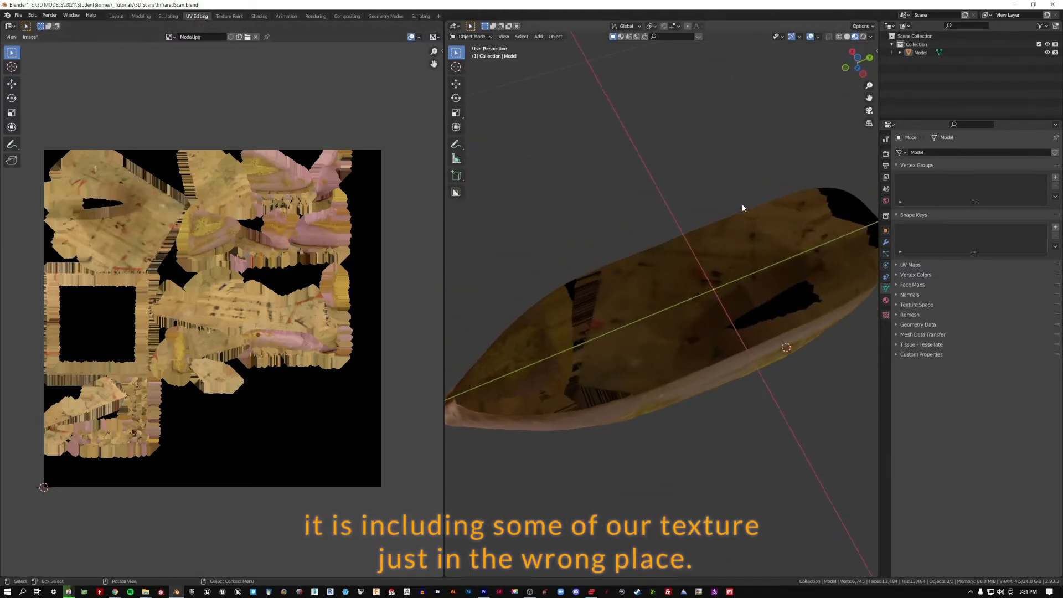
{"action": "key", "text": "ctrl+z"}
{"action": "key", "text": "ctrl+z"}
{"action": "key", "text": "ctrl+z"}
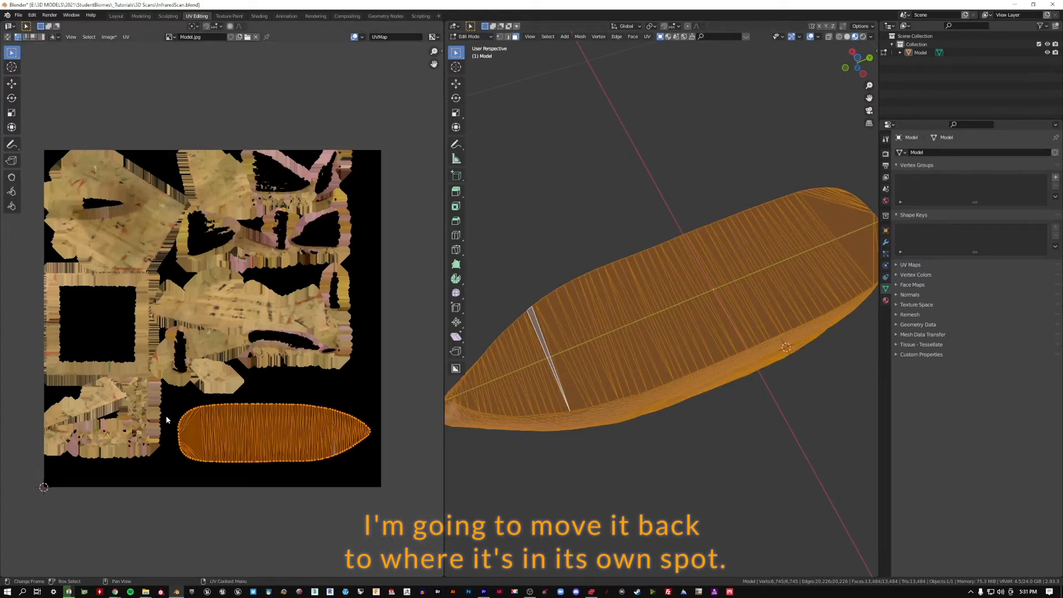
- Clear the face selection, leave Edit Mode, and return to the Layout workspace to check the model's underside
{"action": "left_click", "coordinate": [641, 201]}
{"action": "middle_click_drag", "start_coordinate": [641, 202], "coordinate": [622, 213]}
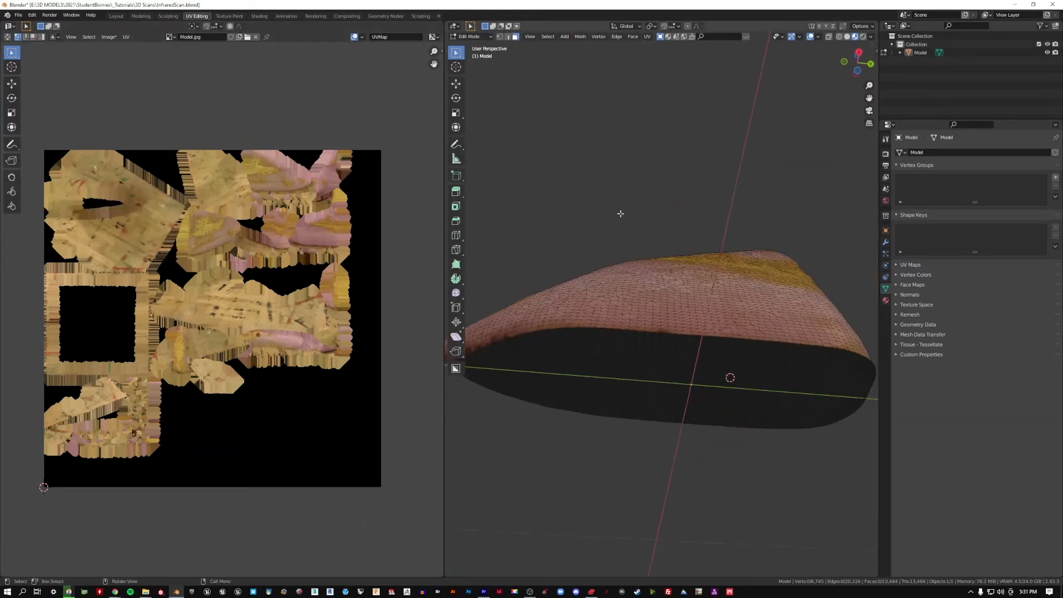
{"action": "key", "text": "Tab"}
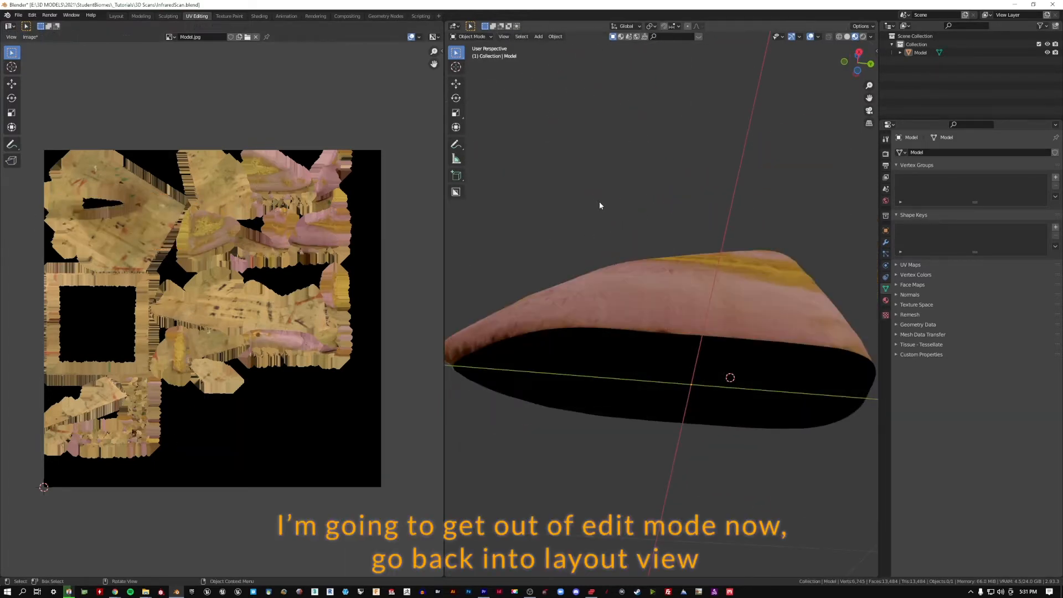
{"action": "left_click", "coordinate": [116, 16]}
{"action": "middle_click_drag", "start_coordinate": [458, 256], "coordinate": [537, 391]}
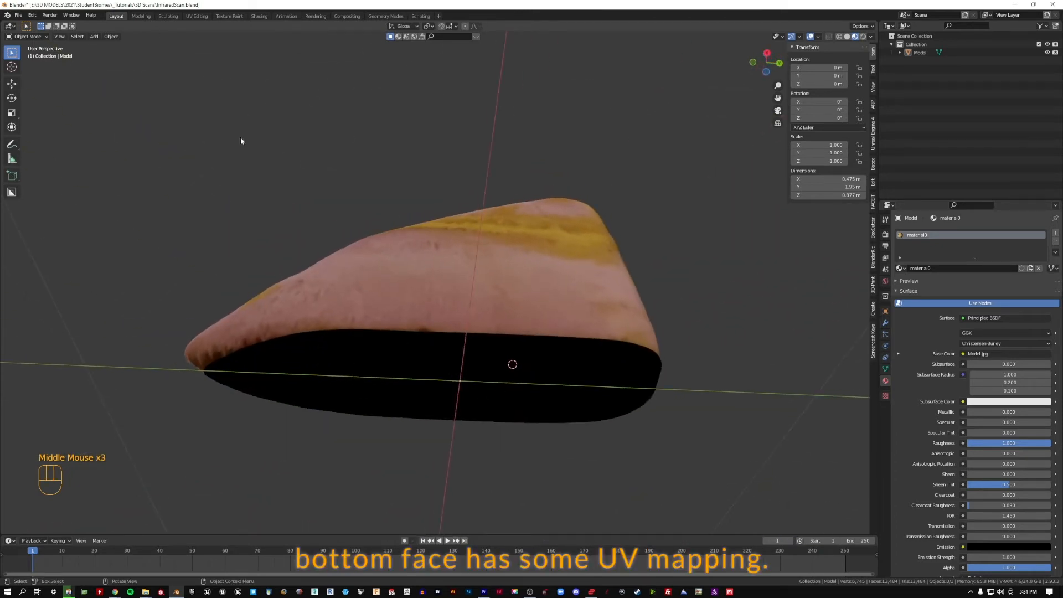
- Switch to the Texture Paint workspace and bring the model's black underside into close view
{"action": "left_click", "coordinate": [229, 16]}
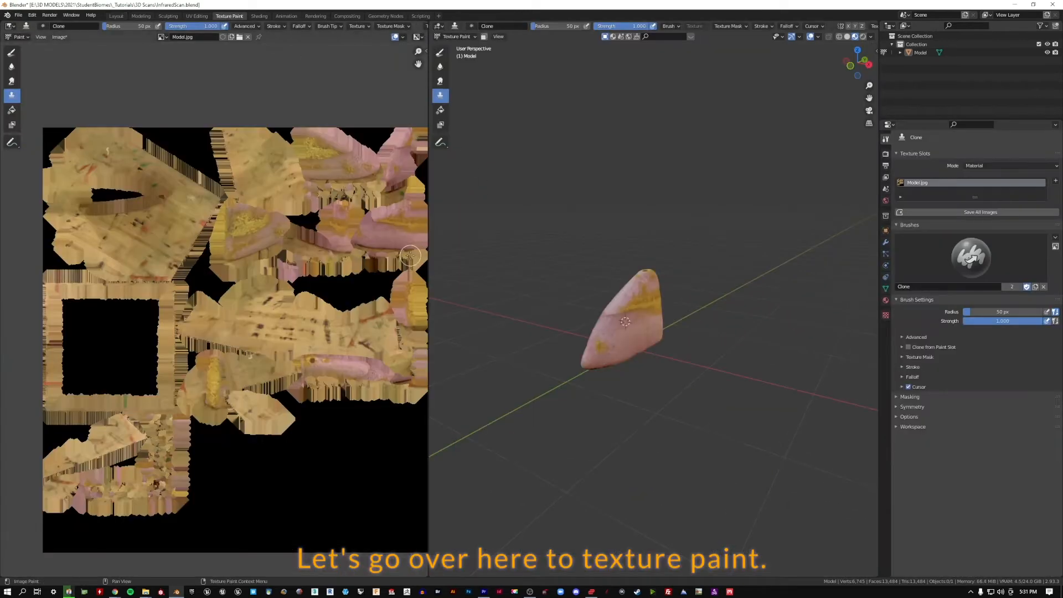
{"action": "middle_click_drag", "start_coordinate": [674, 265], "coordinate": [670, 267], "text": "shift"}
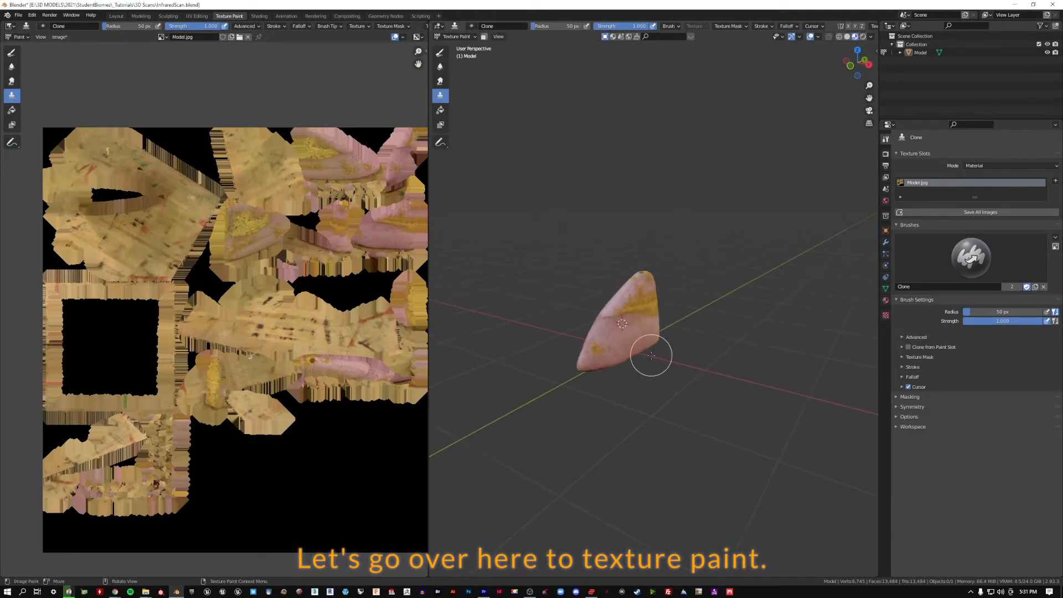
{"action": "mouse_move", "coordinate": [273, 161]}
{"action": "middle_mouse_down"}
{"action": "mouse_move", "coordinate": [247, 155]}
{"action": "mouse_move", "coordinate": [245, 176]}
{"action": "mouse_move", "coordinate": [279, 154]}
{"action": "middle_mouse_up"}
{"action": "scroll", "coordinate": [248, 155], "scroll_direction": "down", "scroll_amount": 1}
{"action": "scroll", "coordinate": [248, 177], "scroll_direction": "up", "scroll_amount": 1}
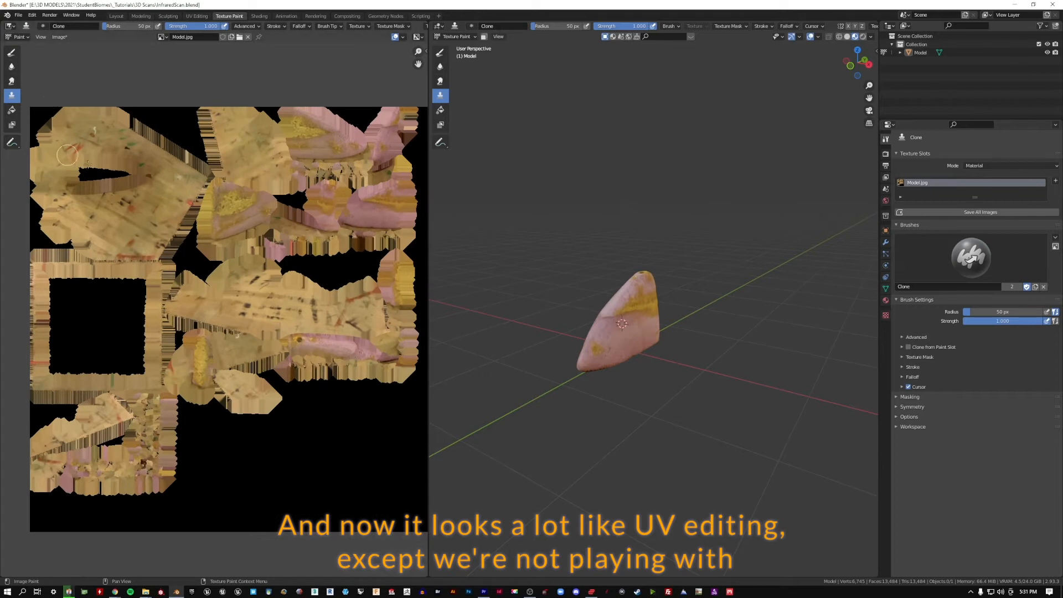
{"action": "middle_click_drag", "start_coordinate": [620, 365], "coordinate": [623, 308]}
{"action": "scroll", "coordinate": [598, 320], "scroll_direction": "up", "scroll_amount": 7}
{"action": "middle_click_drag", "start_coordinate": [744, 258], "coordinate": [690, 213], "text": "shift"}
{"action": "middle_click_drag", "start_coordinate": [691, 213], "coordinate": [784, 299]}
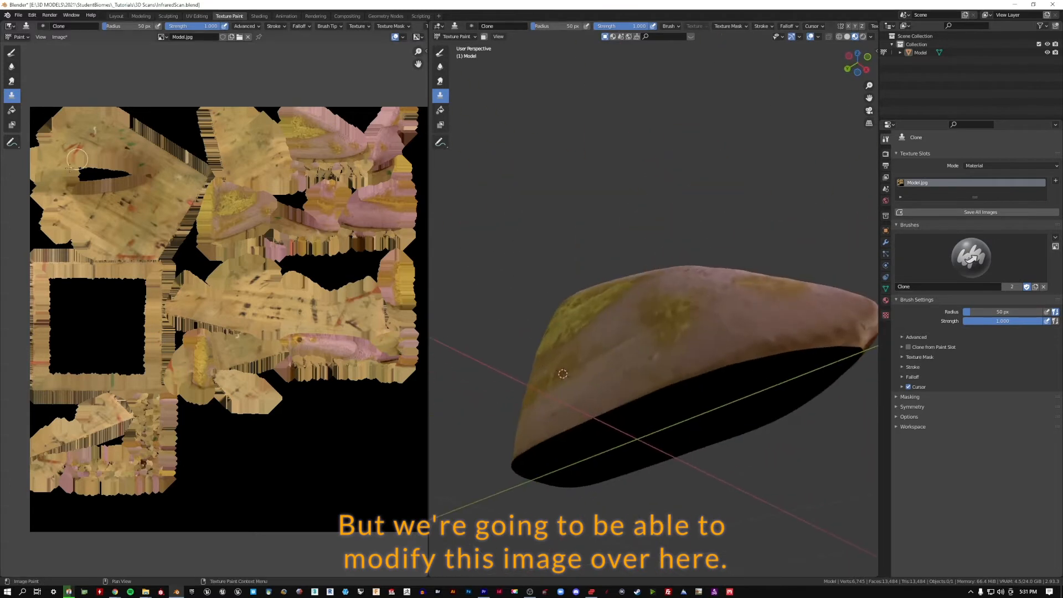
{"action": "mouse_move", "coordinate": [679, 309]}
{"action": "middle_mouse_down", "text": "shift"}
{"action": "mouse_move", "coordinate": [646, 326]}
{"action": "mouse_move", "coordinate": [638, 302]}
{"action": "middle_mouse_up", "text": "shift"}
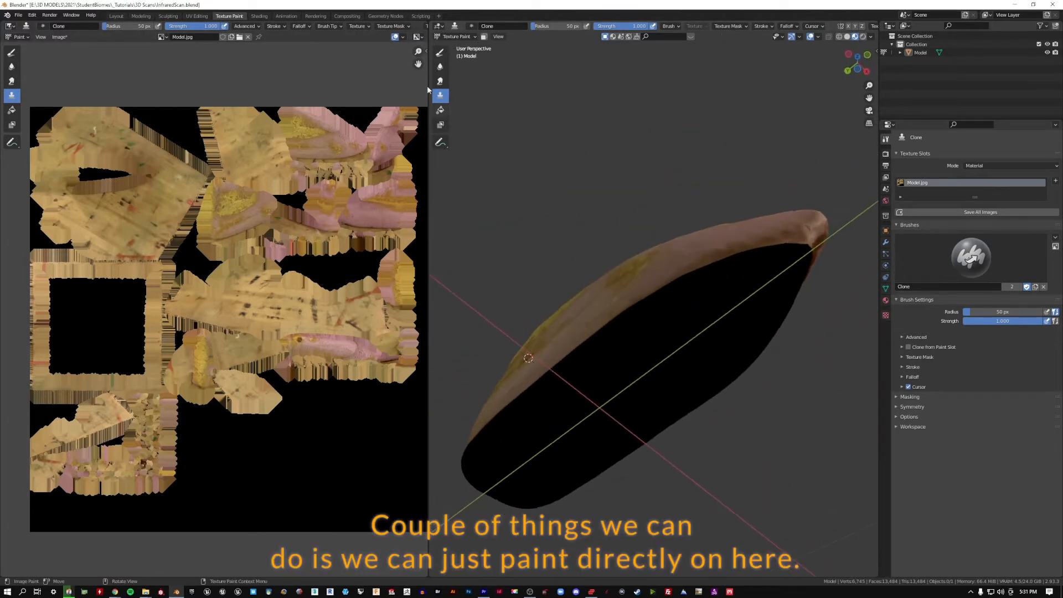
- Paint white test strokes with the Draw brush across the model's underside and directly on the texture image
{"action": "left_click", "coordinate": [440, 53]}
{"action": "left_click_drag", "start_coordinate": [598, 370], "coordinate": [742, 311]}
{"action": "mouse_move", "coordinate": [625, 365]}
{"action": "left_mouse_down"}
{"action": "mouse_move", "coordinate": [579, 380]}
{"action": "mouse_move", "coordinate": [493, 447]}
{"action": "mouse_move", "coordinate": [504, 509]}
{"action": "mouse_move", "coordinate": [587, 356]}
{"action": "mouse_move", "coordinate": [722, 302]}
{"action": "mouse_move", "coordinate": [631, 335]}
{"action": "mouse_move", "coordinate": [731, 366]}
{"action": "left_mouse_up"}
{"action": "middle_click_drag", "start_coordinate": [249, 163], "coordinate": [192, 150]}
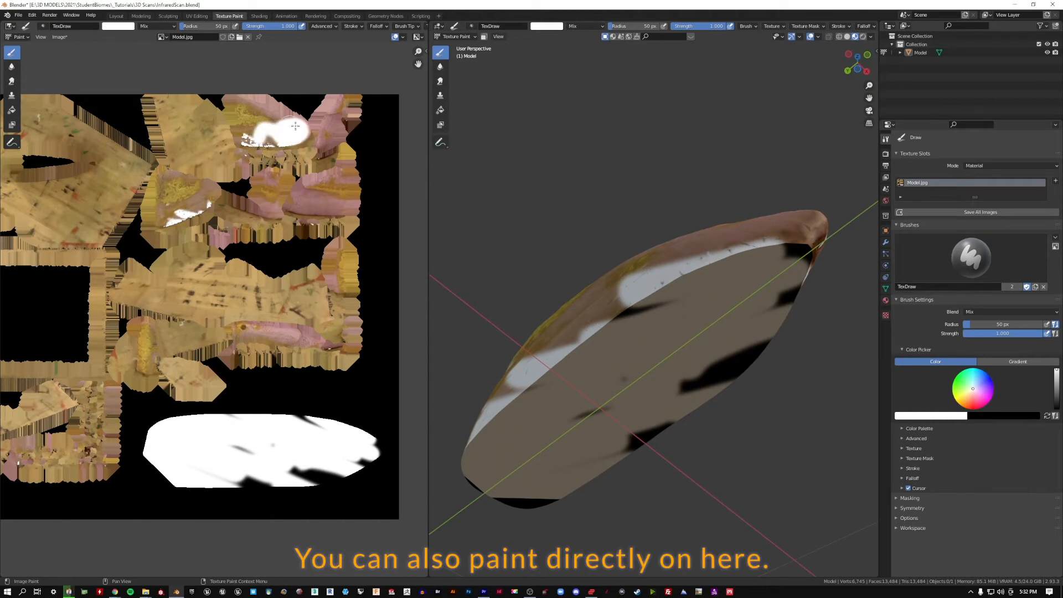
{"action": "mouse_move", "coordinate": [295, 126]}
{"action": "left_mouse_down"}
{"action": "mouse_move", "coordinate": [166, 387]}
{"action": "mouse_move", "coordinate": [227, 499]}
{"action": "mouse_move", "coordinate": [388, 443]}
{"action": "left_mouse_up"}
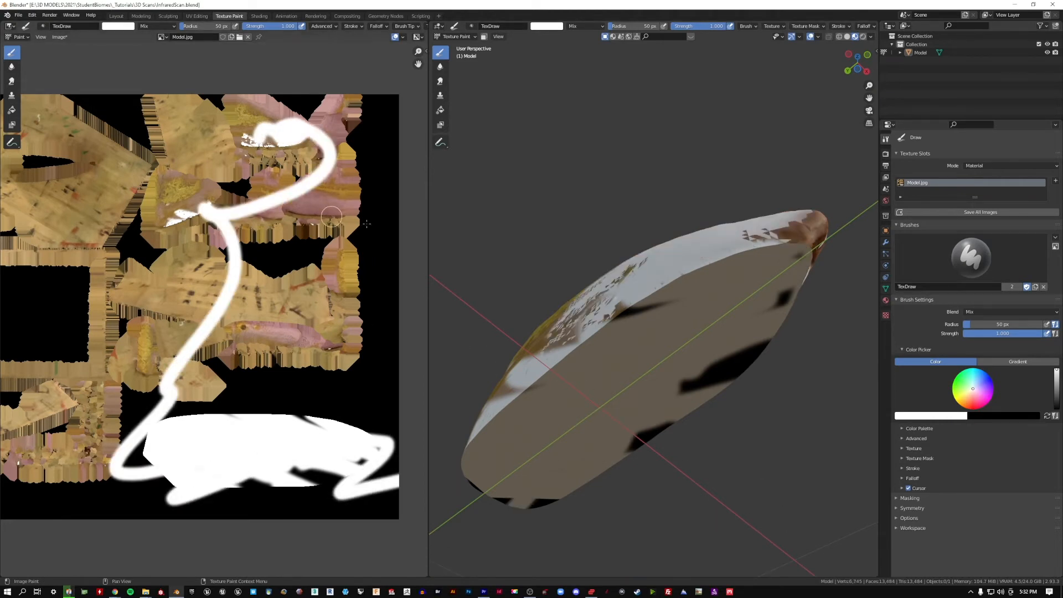
- Check how the white strokes land on the model's side and undo the test painting
{"action": "mouse_move", "coordinate": [637, 241]}
{"action": "middle_mouse_down"}
{"action": "mouse_move", "coordinate": [659, 330]}
{"action": "mouse_move", "coordinate": [698, 329]}
{"action": "middle_mouse_up"}
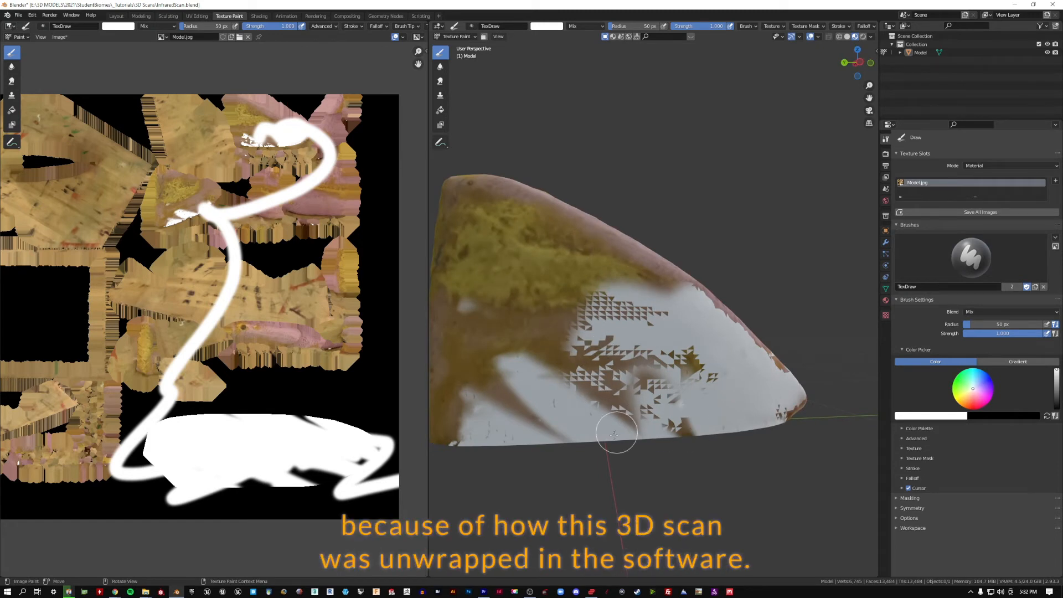
{"action": "middle_click_drag", "start_coordinate": [605, 371], "coordinate": [708, 412]}
{"action": "key", "text": "ctrl+z"}
{"action": "key", "text": "ctrl+z"}
{"action": "key", "text": "ctrl+z"}
{"action": "key", "text": "ctrl+z"}
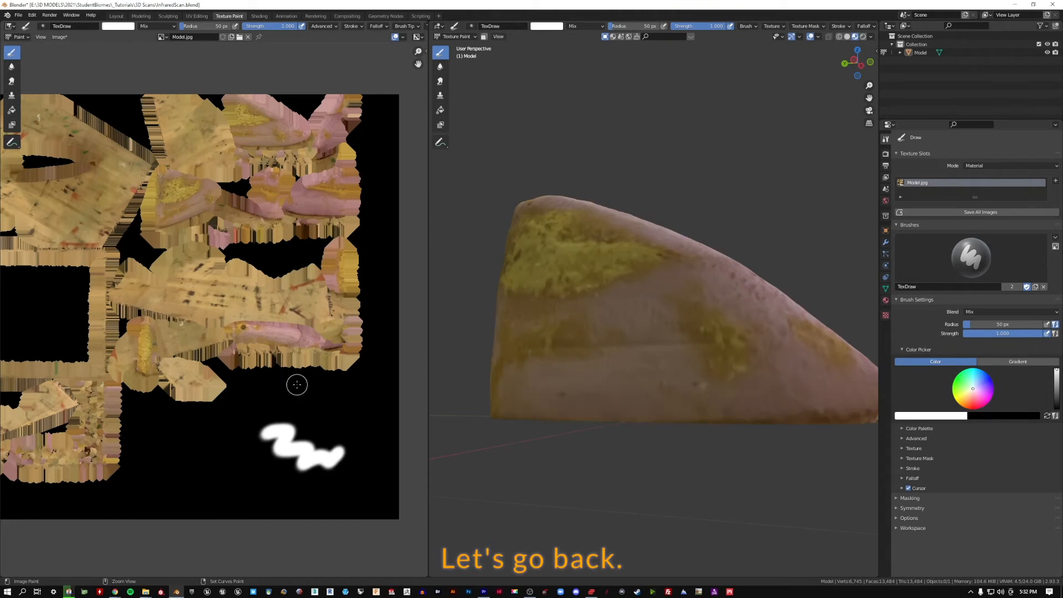
- Choose the Clone brush, sample the model's pink side as source, and paint the first cloned strokes onto the black underside
{"action": "middle_click_drag", "start_coordinate": [576, 360], "coordinate": [632, 347]}
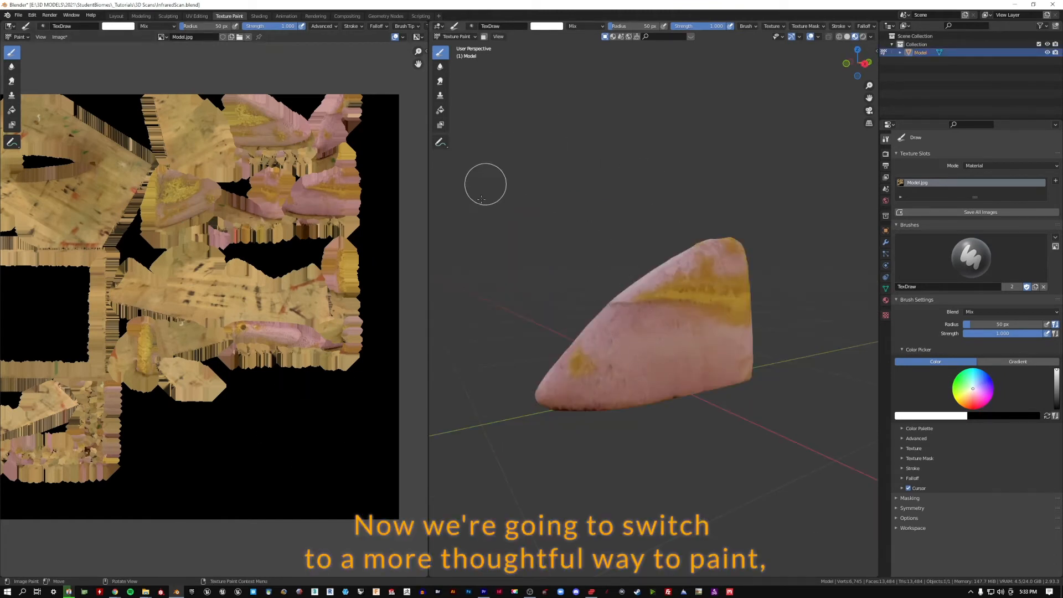
{"action": "mouse_move", "coordinate": [658, 284]}
{"action": "middle_mouse_down"}
{"action": "mouse_move", "coordinate": [687, 354]}
{"action": "mouse_move", "coordinate": [724, 339]}
{"action": "mouse_move", "coordinate": [617, 309]}
{"action": "mouse_move", "coordinate": [632, 233]}
{"action": "middle_mouse_up"}
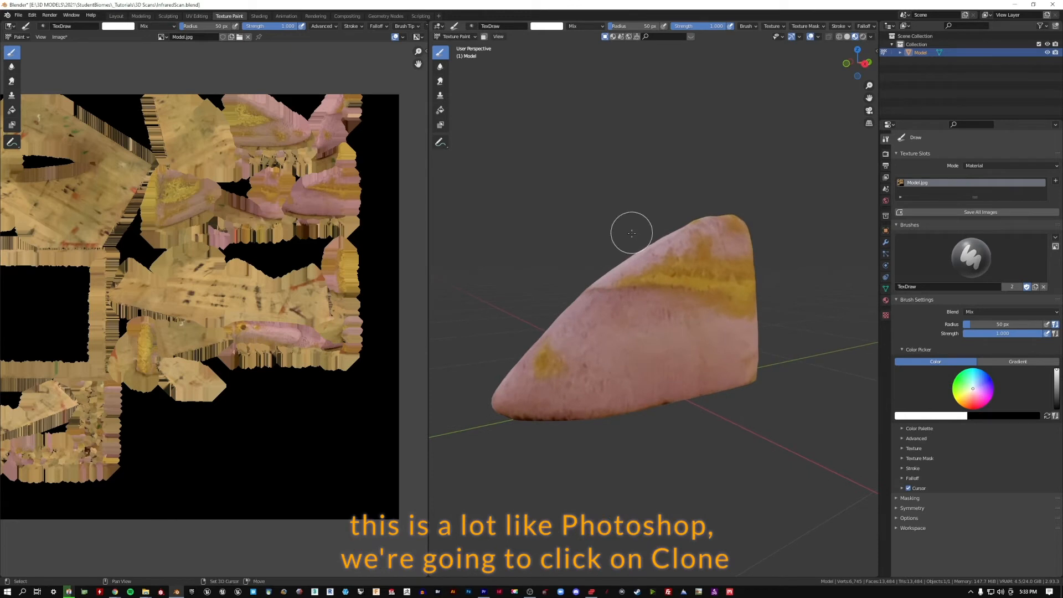
{"action": "left_click", "coordinate": [441, 95]}
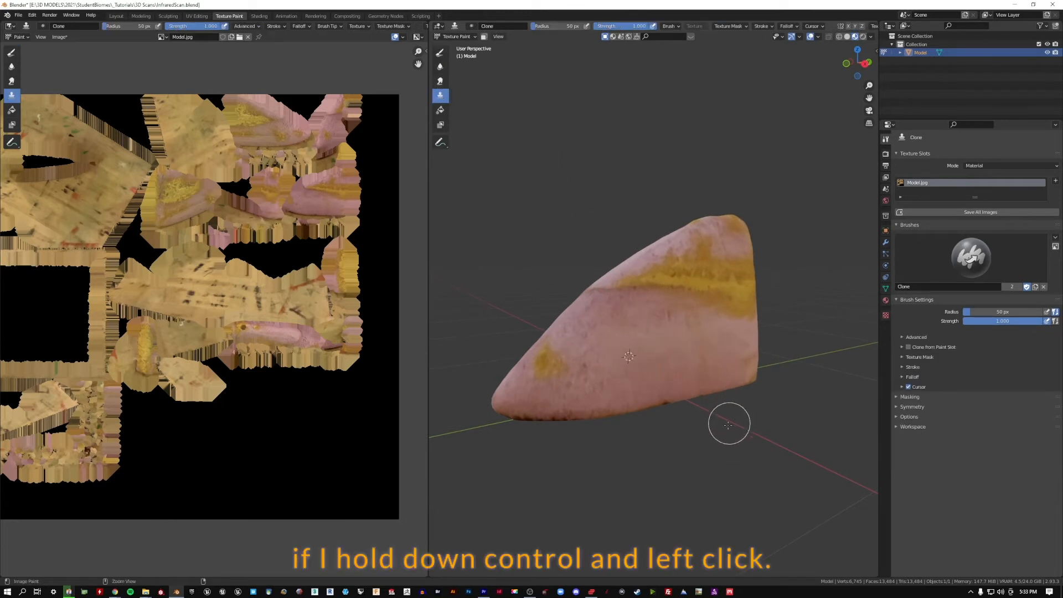
{"action": "middle_click_drag", "start_coordinate": [743, 458], "coordinate": [716, 375]}
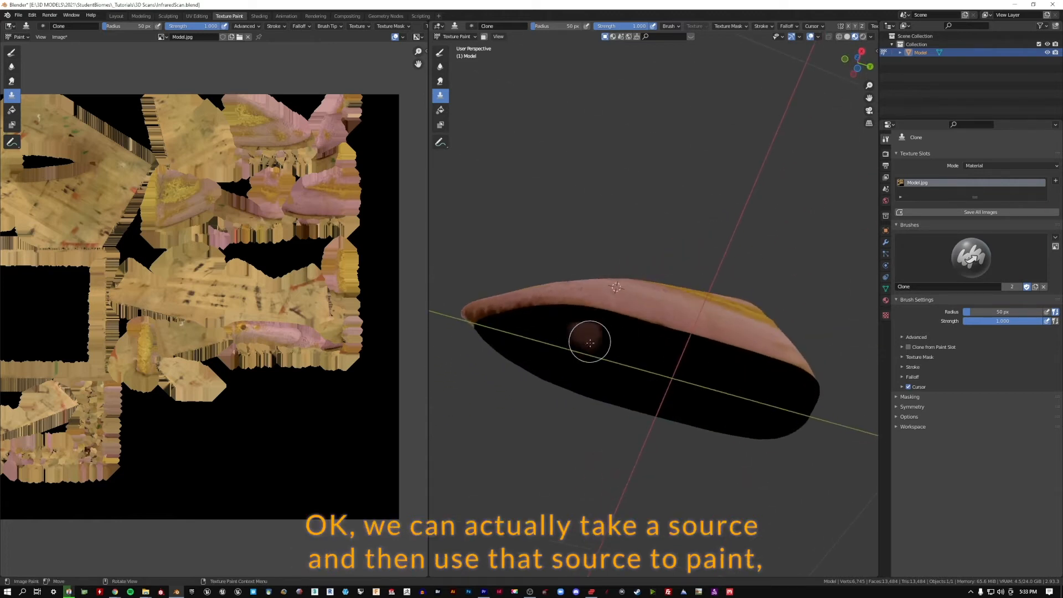
{"action": "mouse_move", "coordinate": [591, 344]}
{"action": "left_mouse_down"}
{"action": "mouse_move", "coordinate": [764, 384]}
{"action": "mouse_move", "coordinate": [751, 410]}
{"action": "mouse_move", "coordinate": [743, 387]}
{"action": "mouse_move", "coordinate": [598, 357]}
{"action": "mouse_move", "coordinate": [573, 338]}
{"action": "mouse_move", "coordinate": [717, 389]}
{"action": "mouse_move", "coordinate": [615, 382]}
{"action": "mouse_move", "coordinate": [610, 344]}
{"action": "mouse_move", "coordinate": [641, 333]}
{"action": "mouse_move", "coordinate": [656, 361]}
{"action": "left_mouse_up"}
{"action": "mouse_move", "coordinate": [656, 360]}
{"action": "middle_mouse_down"}
{"action": "mouse_move", "coordinate": [693, 325]}
{"action": "mouse_move", "coordinate": [717, 334]}
{"action": "middle_mouse_up"}
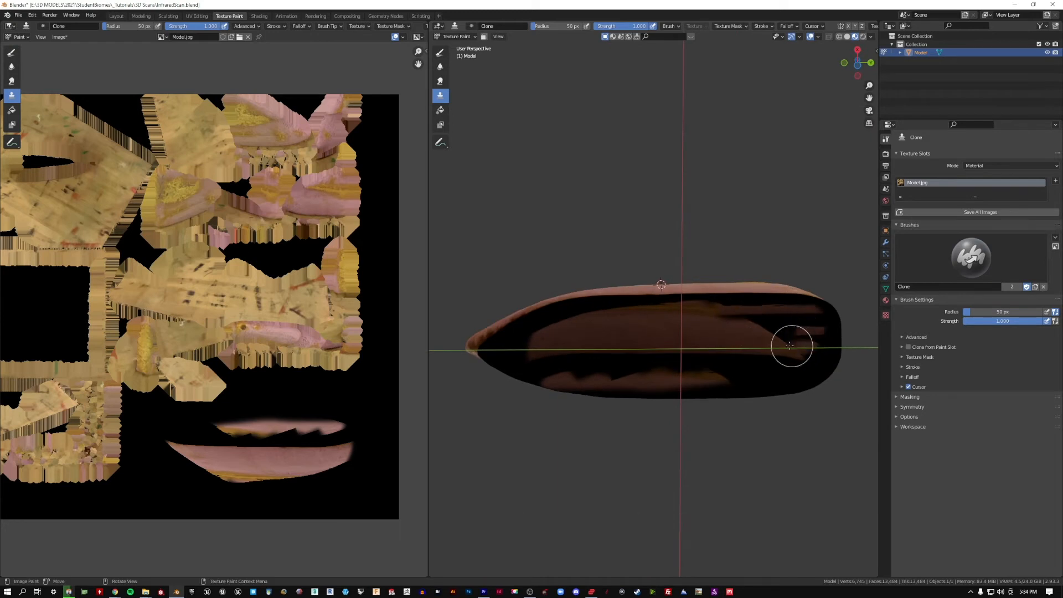
- Extend the cloned pink texture along the middle of the underside, resampling the clone source between strokes
{"action": "mouse_move", "coordinate": [779, 342]}
{"action": "left_mouse_down"}
{"action": "mouse_move", "coordinate": [743, 360]}
{"action": "mouse_move", "coordinate": [687, 358]}
{"action": "left_mouse_up"}
{"action": "mouse_move", "coordinate": [689, 292]}
{"action": "middle_mouse_down"}
{"action": "mouse_move", "coordinate": [645, 349]}
{"action": "mouse_move", "coordinate": [623, 313]}
{"action": "middle_mouse_up"}
{"action": "left_click", "coordinate": [613, 330], "text": "ctrl"}
{"action": "mouse_move", "coordinate": [610, 304]}
{"action": "left_mouse_down"}
{"action": "mouse_move", "coordinate": [643, 330]}
{"action": "mouse_move", "coordinate": [547, 318]}
{"action": "left_mouse_up"}
{"action": "mouse_move", "coordinate": [557, 271]}
{"action": "middle_mouse_down"}
{"action": "mouse_move", "coordinate": [576, 311]}
{"action": "mouse_move", "coordinate": [674, 296]}
{"action": "middle_mouse_up"}
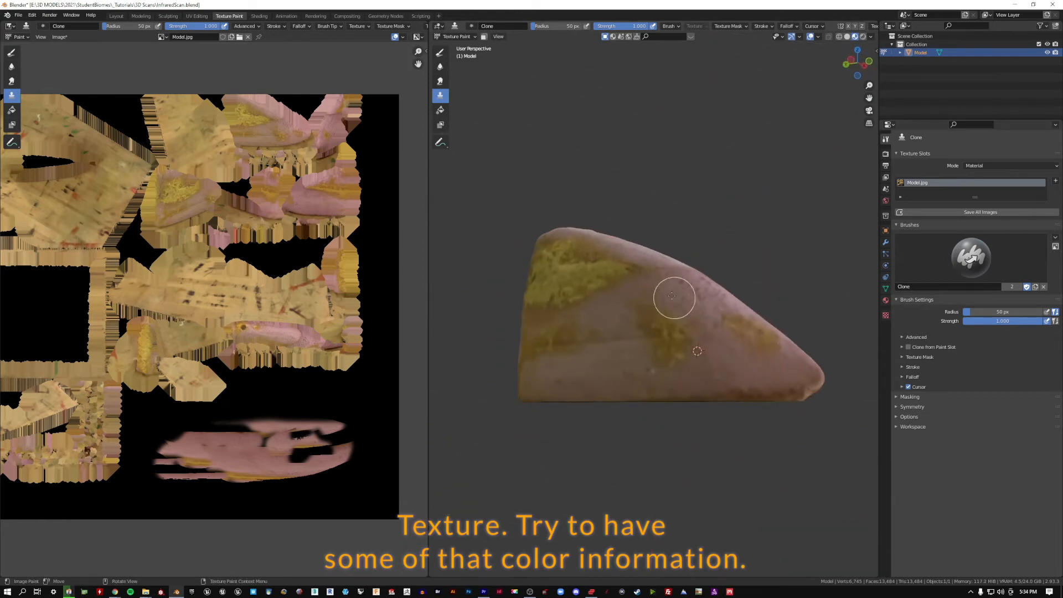
- Clone color from the yellow-patched side of the model onto the pointed end and remaining black streaks of the underside
{"action": "middle_click_drag", "start_coordinate": [791, 324], "coordinate": [686, 273]}
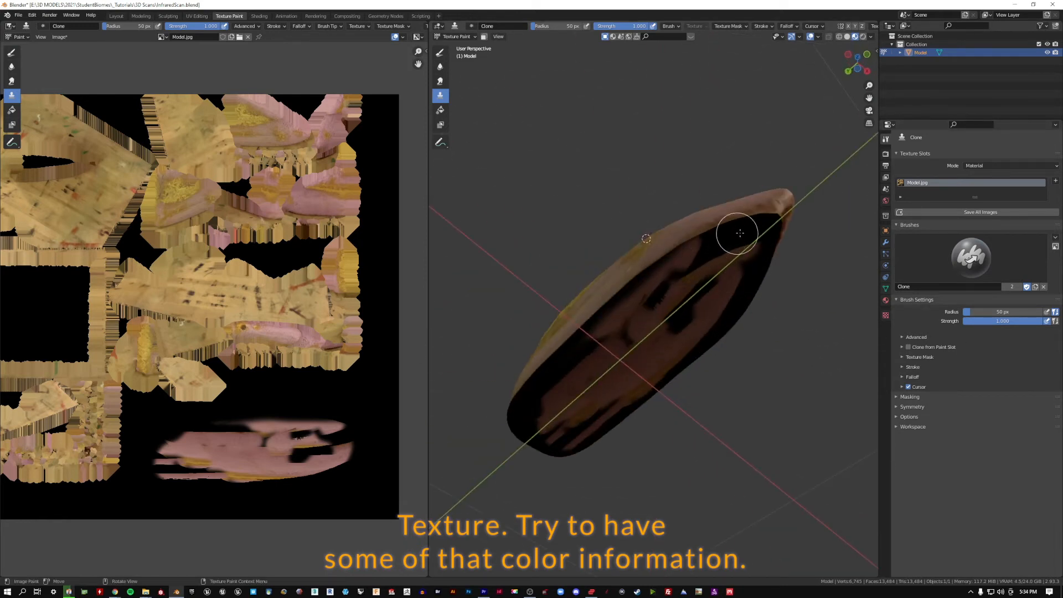
{"action": "middle_click_drag", "start_coordinate": [740, 233], "coordinate": [637, 270]}
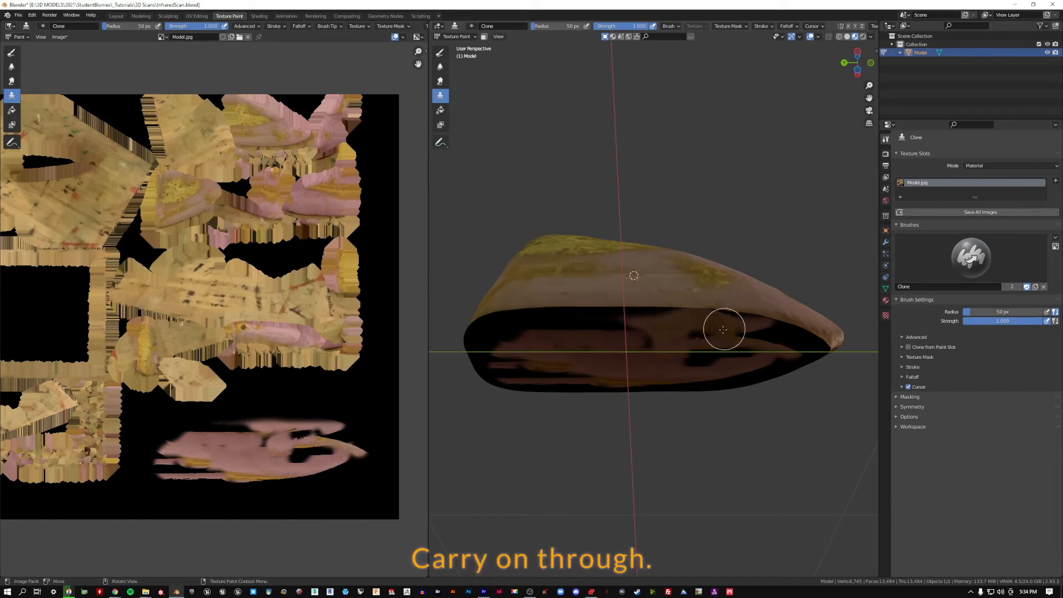
{"action": "middle_click_drag", "start_coordinate": [724, 327], "coordinate": [696, 282]}
{"action": "mouse_move", "coordinate": [622, 225]}
{"action": "middle_mouse_down"}
{"action": "mouse_move", "coordinate": [631, 238]}
{"action": "mouse_move", "coordinate": [615, 245]}
{"action": "mouse_move", "coordinate": [793, 346]}
{"action": "mouse_move", "coordinate": [634, 327]}
{"action": "mouse_move", "coordinate": [605, 344]}
{"action": "middle_mouse_up"}
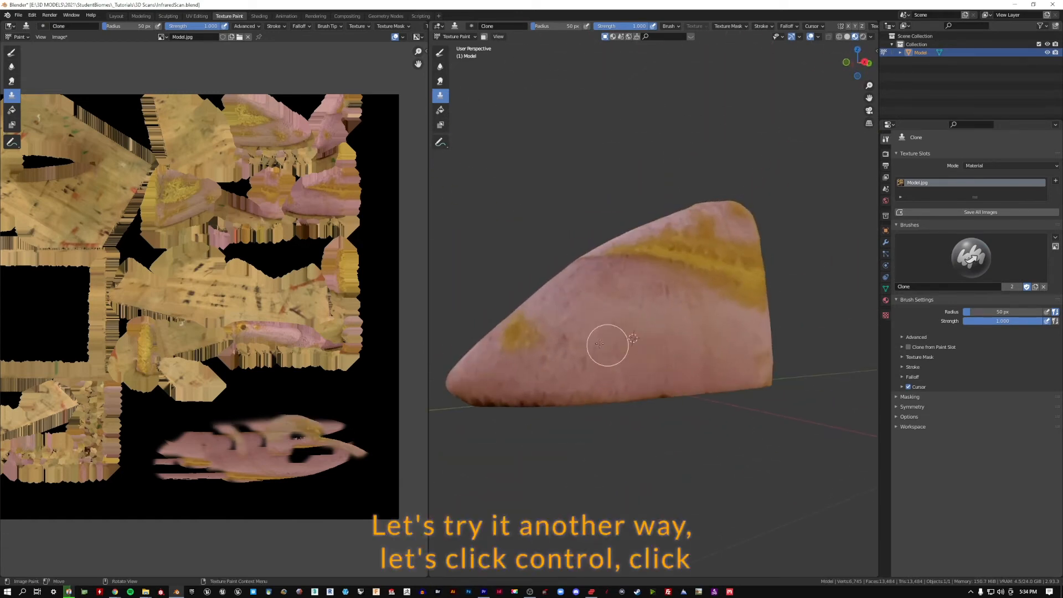
- View the model from the bottom and clone texture over the remaining black areas until the whole underside is covered
{"action": "key", "text": "grave"}
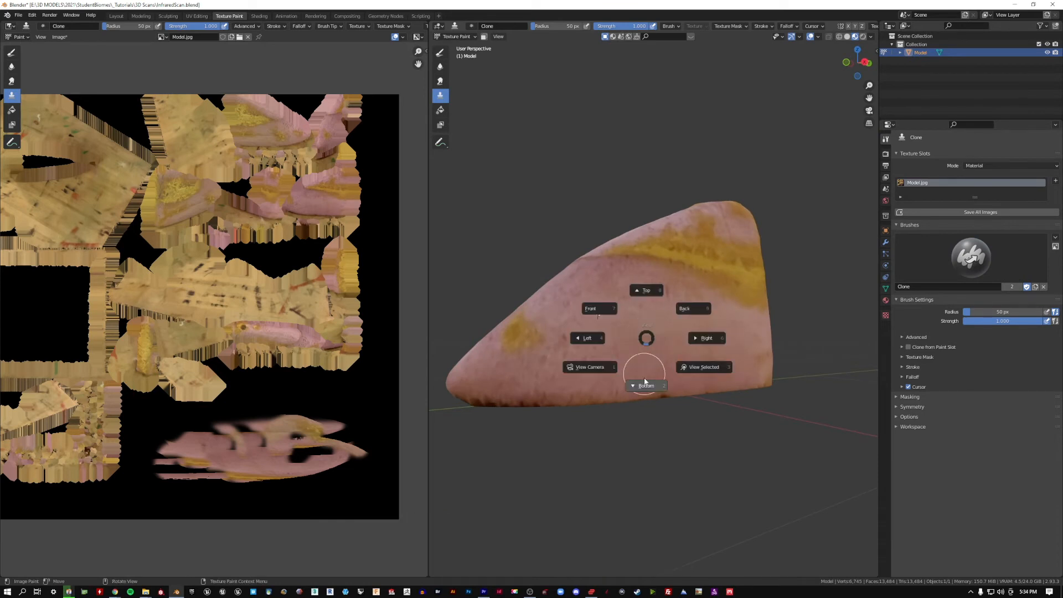
{"action": "left_click", "coordinate": [647, 414]}
{"action": "scroll", "coordinate": [682, 198], "scroll_direction": "up", "scroll_amount": 1}
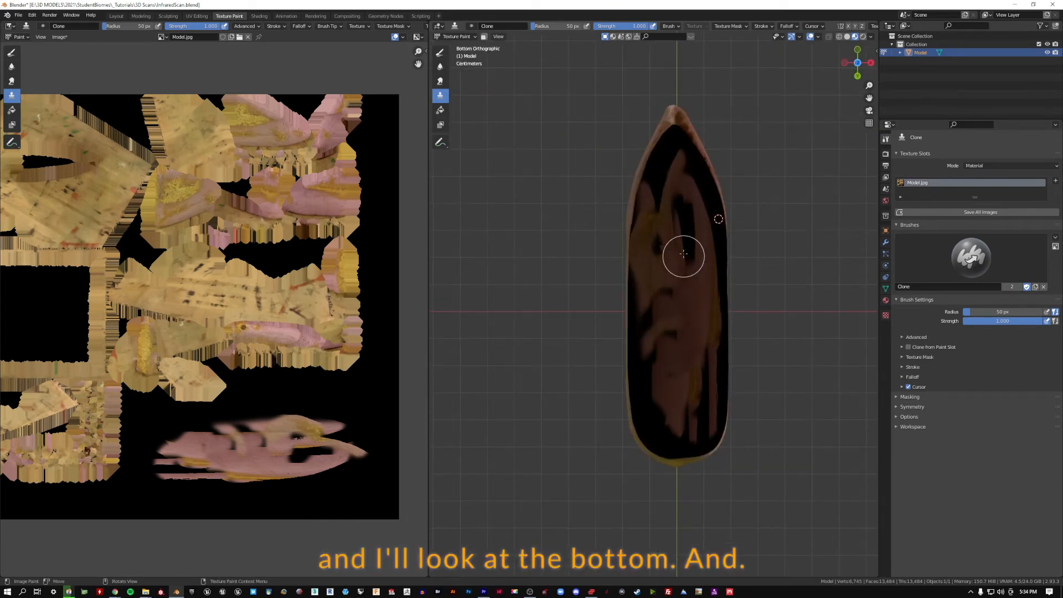
{"action": "middle_click_drag", "start_coordinate": [654, 184], "coordinate": [665, 227]}
{"action": "middle_click_drag", "start_coordinate": [567, 236], "coordinate": [521, 332]}
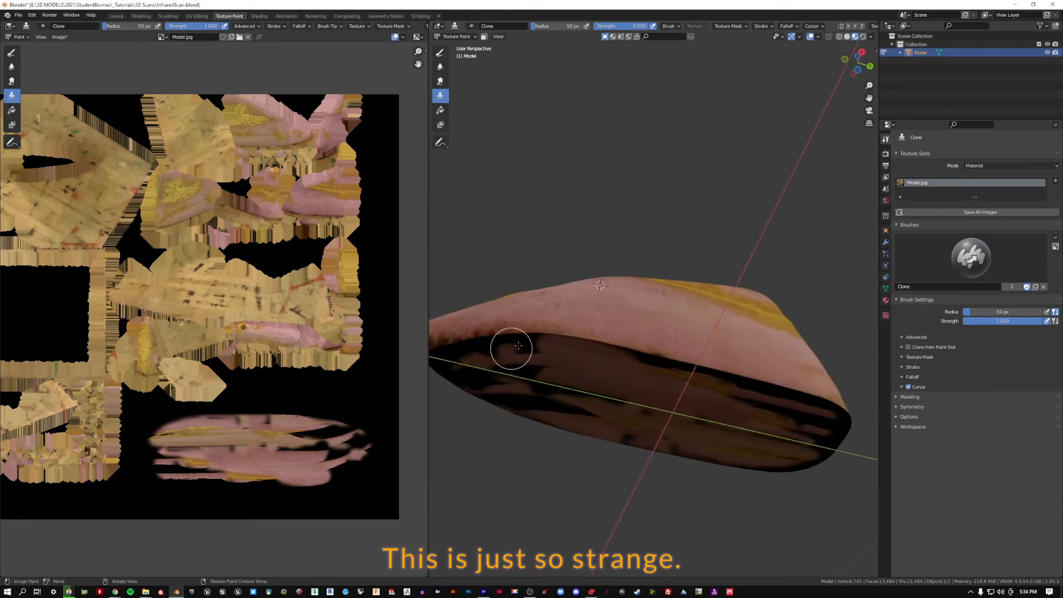
{"action": "middle_click_drag", "start_coordinate": [588, 293], "coordinate": [637, 279]}
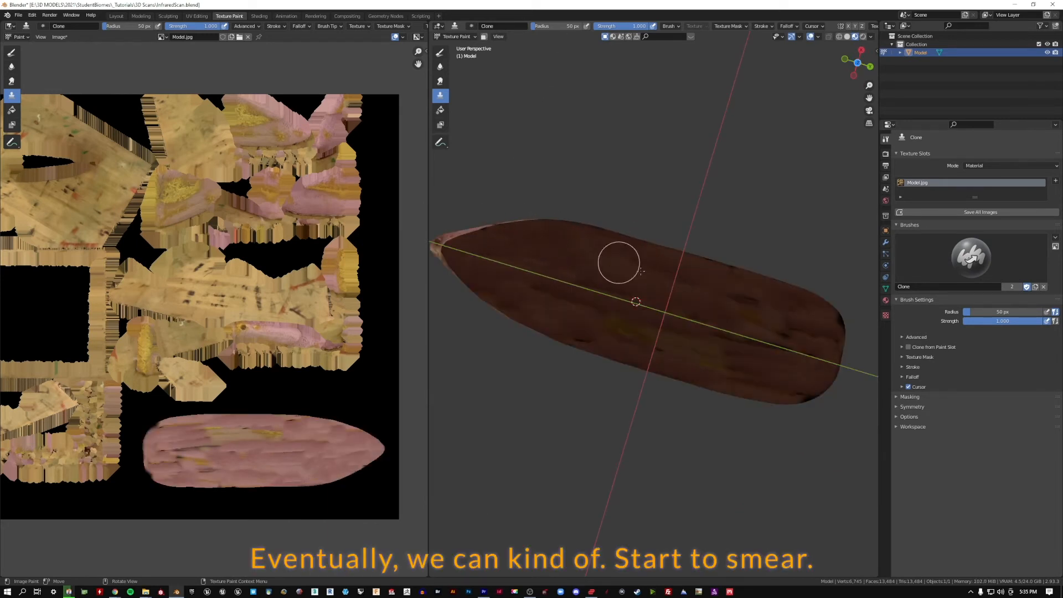
- Clone over the leftover dark spots at the blunt end and edge of the underside
{"action": "middle_click_drag", "start_coordinate": [619, 263], "coordinate": [693, 256]}
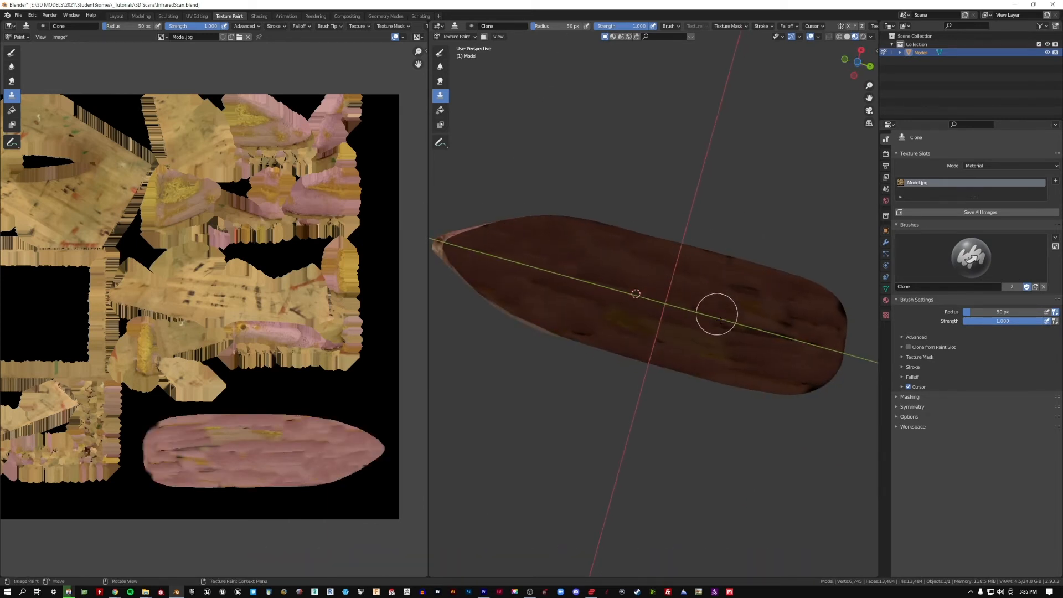
{"action": "mouse_move", "coordinate": [717, 313]}
{"action": "left_mouse_down"}
{"action": "mouse_move", "coordinate": [786, 335]}
{"action": "mouse_move", "coordinate": [819, 319]}
{"action": "left_mouse_up"}
{"action": "middle_click_drag", "start_coordinate": [818, 295], "coordinate": [766, 283], "text": "shift"}
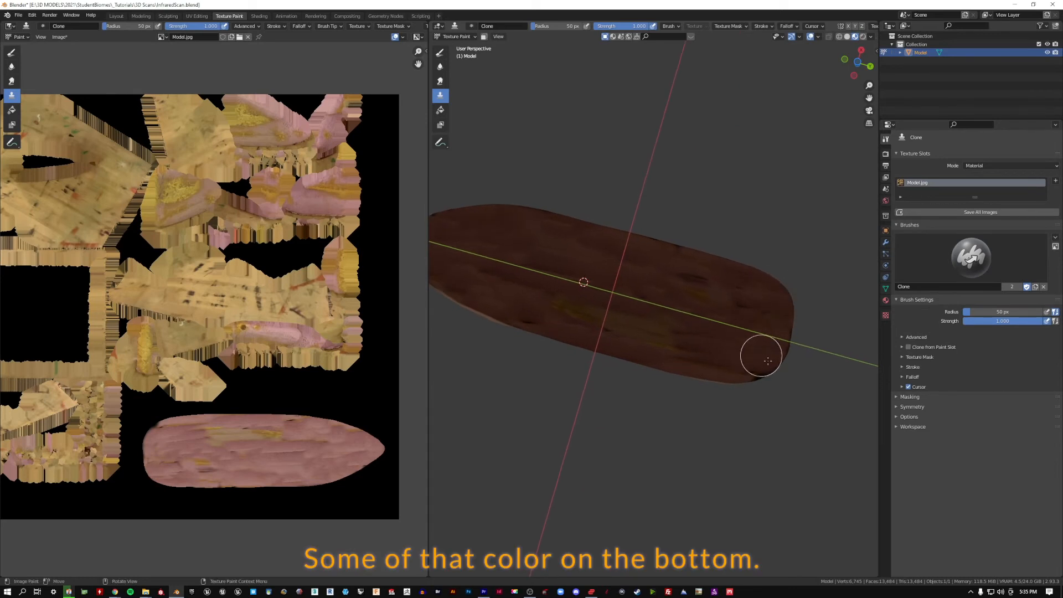
{"action": "left_click_drag", "start_coordinate": [769, 361], "coordinate": [761, 367]}
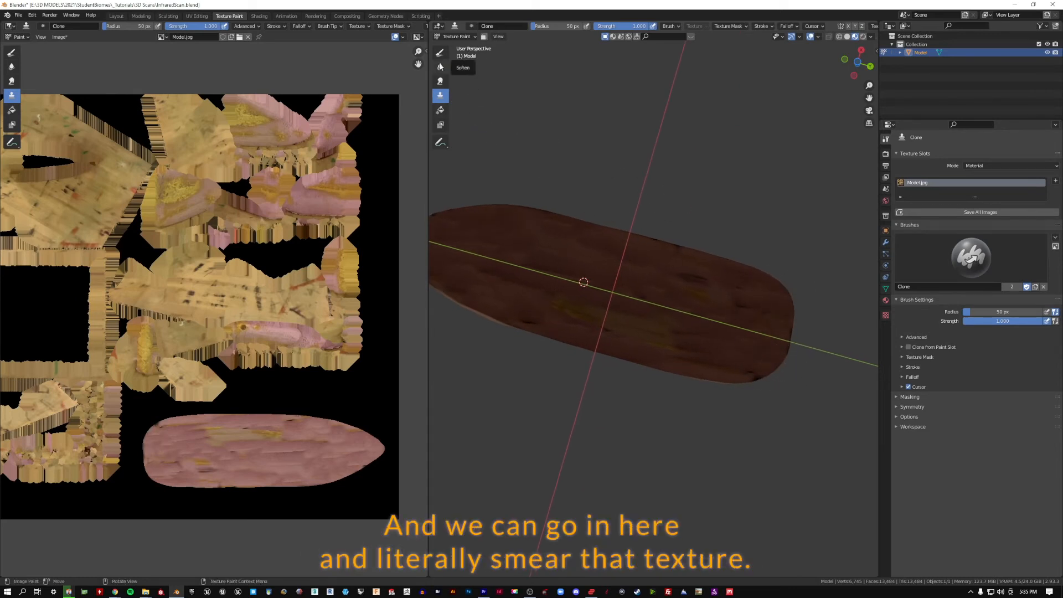
- Smear the rough clone marks across the underside from the blunt end to the pointed tip
{"action": "left_click", "coordinate": [441, 81]}
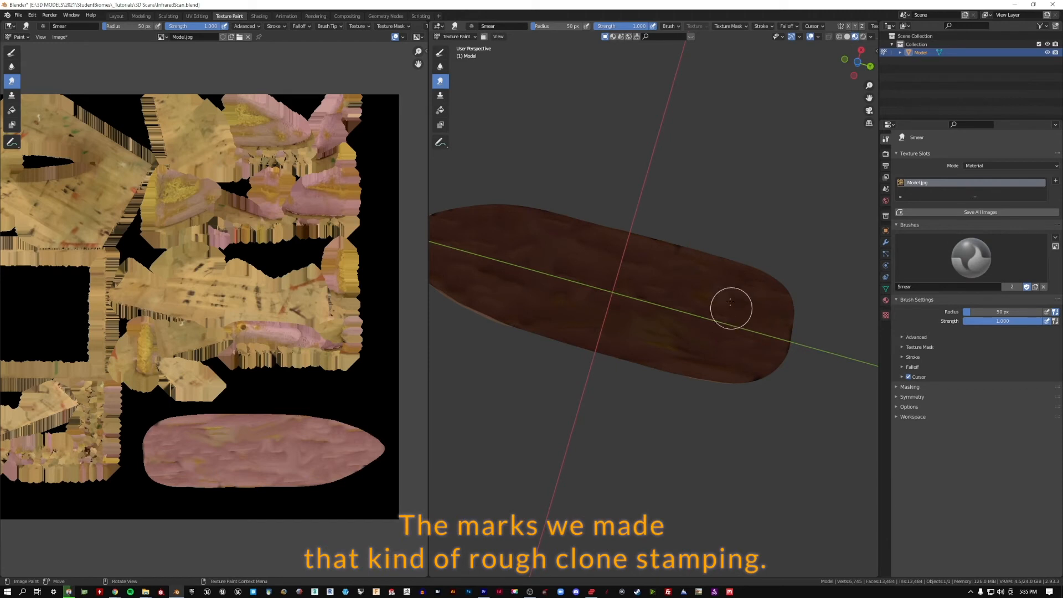
{"action": "middle_click_drag", "start_coordinate": [563, 278], "coordinate": [633, 255]}
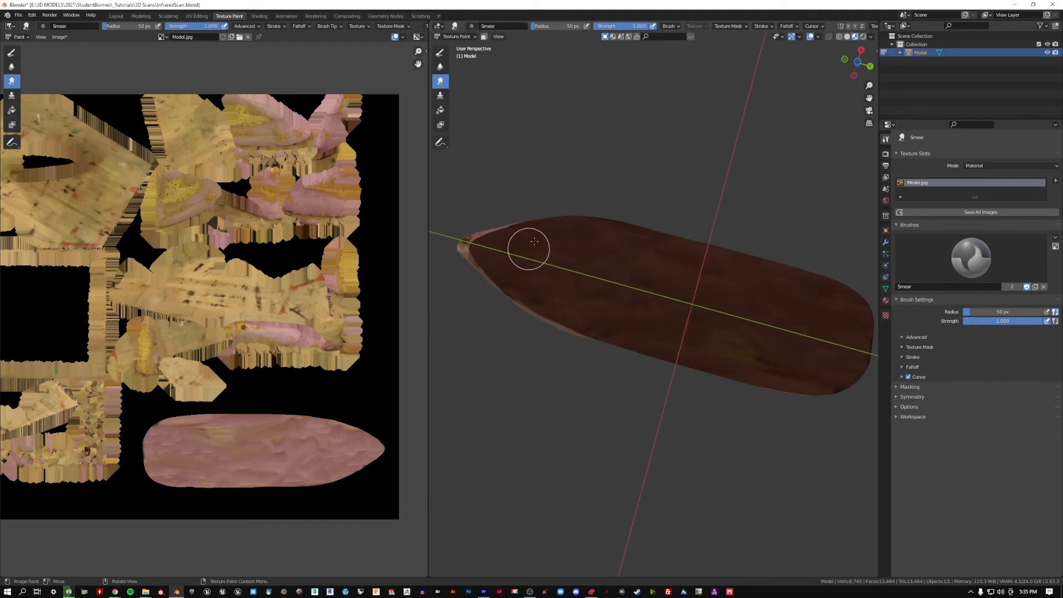
{"action": "left_click_drag", "start_coordinate": [523, 241], "coordinate": [516, 285]}
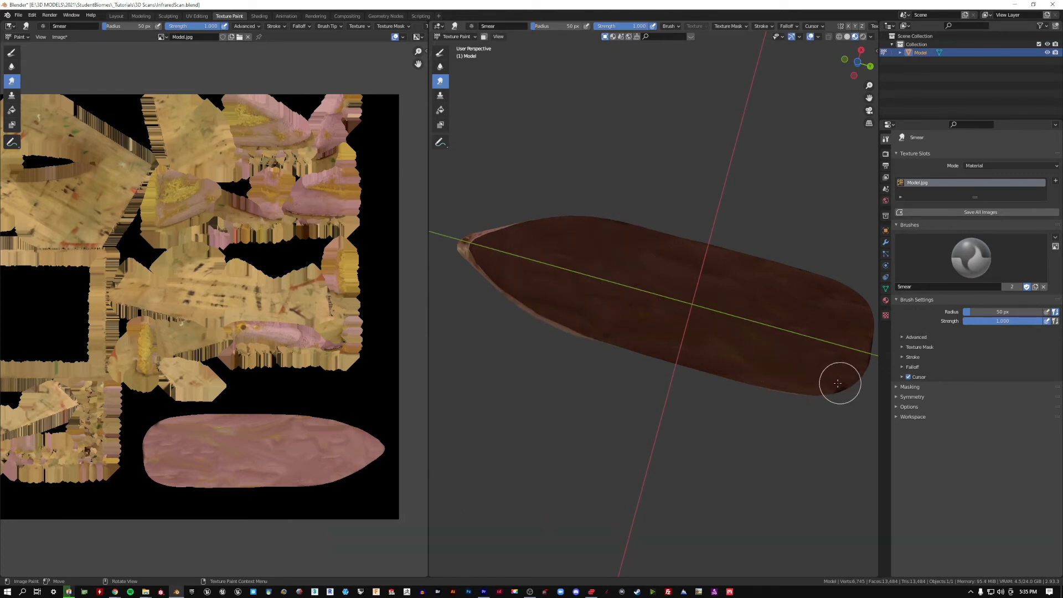
{"action": "middle_click_drag", "start_coordinate": [820, 307], "coordinate": [768, 310], "text": "shift"}
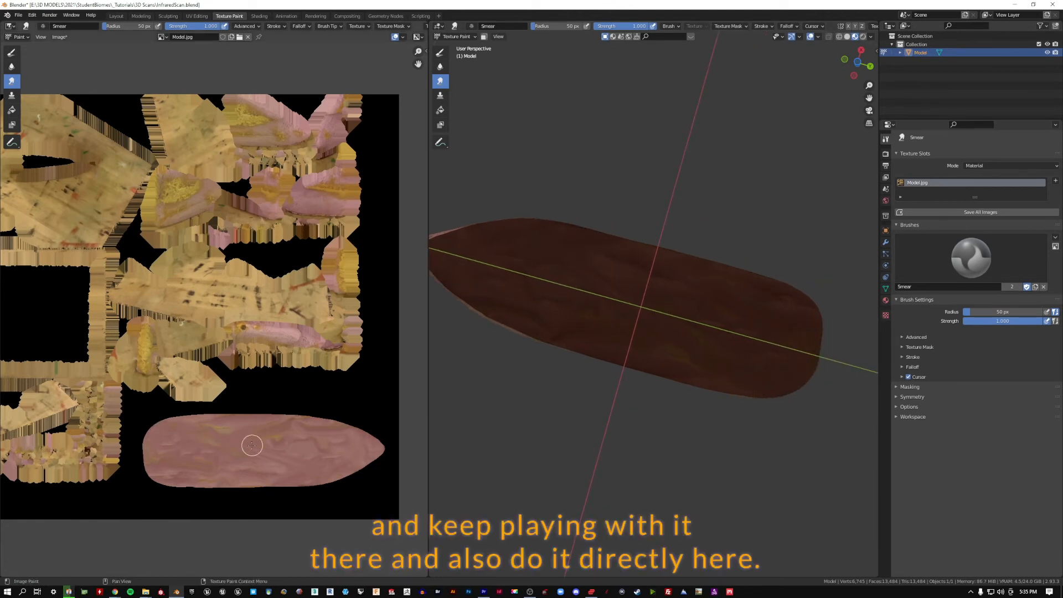
- Smear the underside's island directly on the texture image, and blend its marks with the Soften brush
{"action": "scroll", "coordinate": [237, 393], "scroll_direction": "up", "scroll_amount": 4}
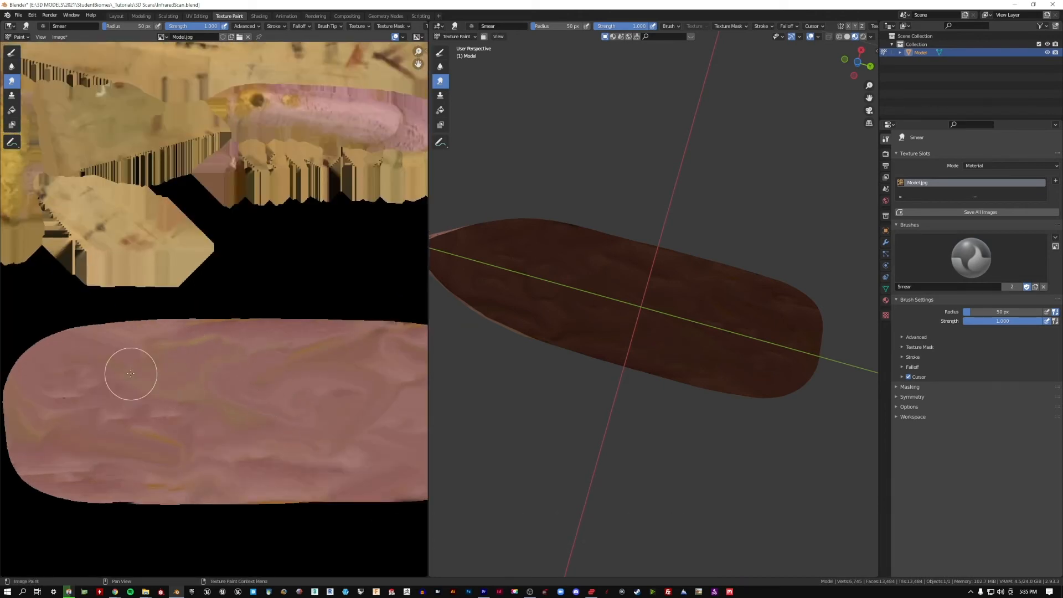
{"action": "left_click", "coordinate": [440, 66]}
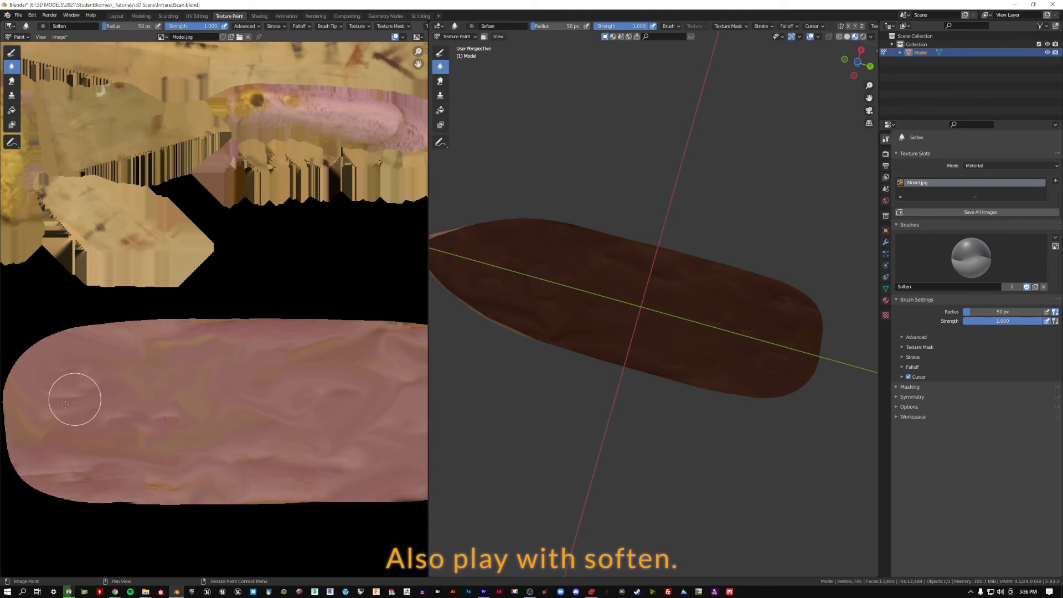
{"action": "middle_click_drag", "start_coordinate": [277, 417], "coordinate": [169, 405]}
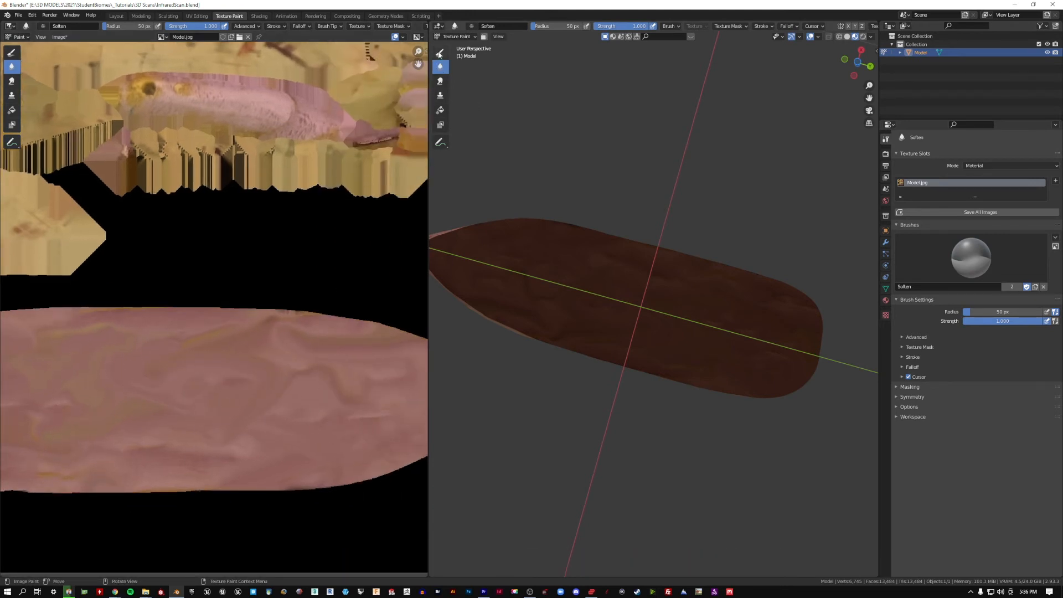
{"action": "left_click", "coordinate": [440, 53]}
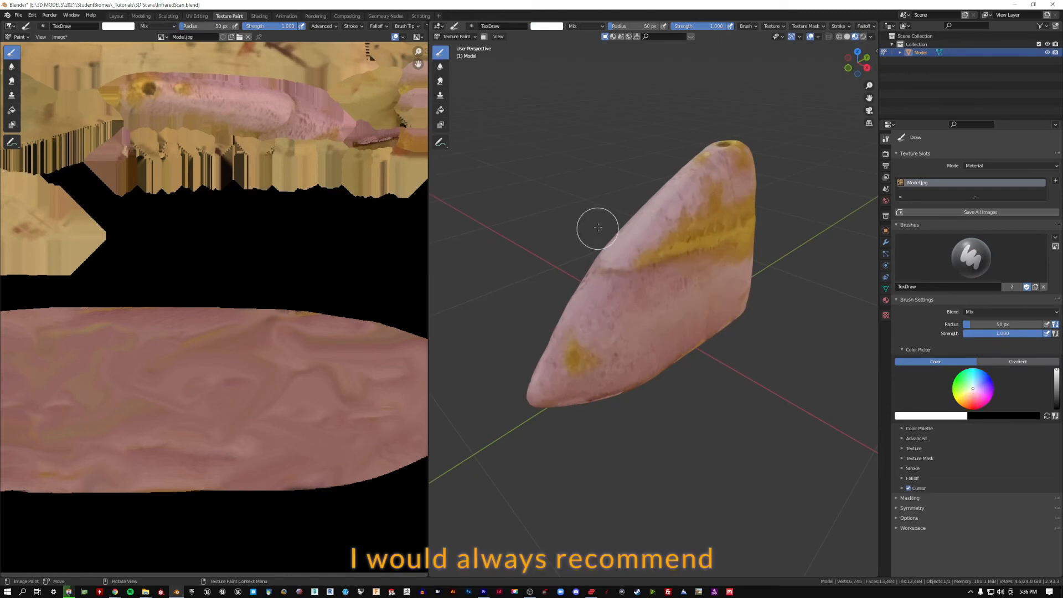
{"action": "mouse_move", "coordinate": [598, 228]}
{"action": "middle_mouse_down"}
{"action": "mouse_move", "coordinate": [659, 224]}
{"action": "mouse_move", "coordinate": [470, 218]}
{"action": "mouse_move", "coordinate": [519, 205]}
{"action": "mouse_move", "coordinate": [587, 216]}
{"action": "mouse_move", "coordinate": [554, 177]}
{"action": "mouse_move", "coordinate": [619, 228]}
{"action": "middle_mouse_up"}
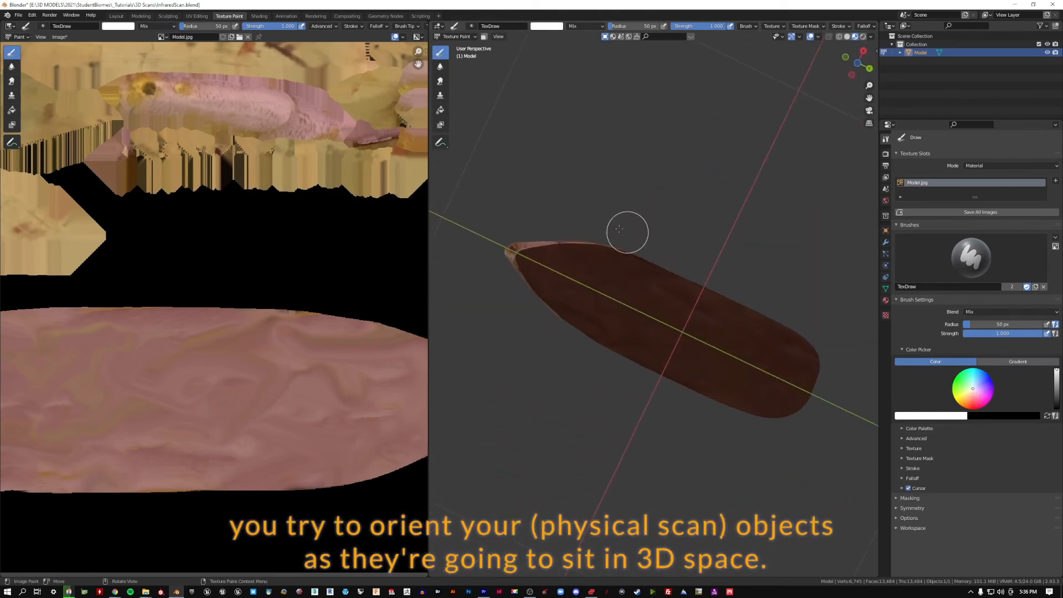
{"action": "left_click", "coordinate": [582, 311]}
{"action": "key", "text": "ctrl+z"}
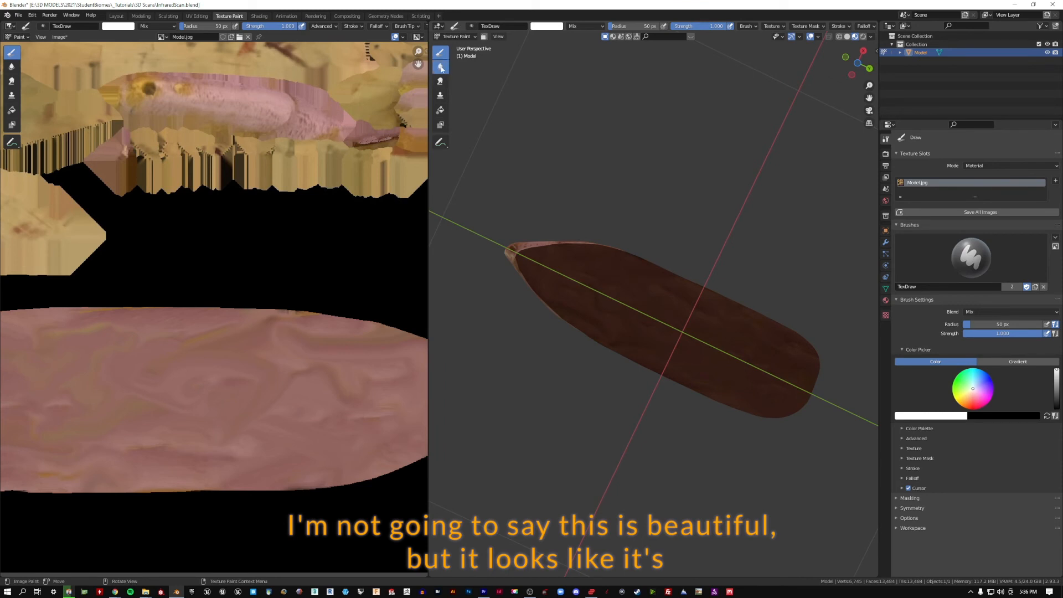
- Smear the underside's texture further with the Smear brush and check the model from its side
{"action": "left_click", "coordinate": [441, 80]}
{"action": "mouse_move", "coordinate": [607, 312]}
{"action": "left_mouse_down"}
{"action": "mouse_move", "coordinate": [646, 351]}
{"action": "mouse_move", "coordinate": [655, 241]}
{"action": "left_mouse_up"}
{"action": "mouse_move", "coordinate": [668, 170]}
{"action": "middle_mouse_down"}
{"action": "mouse_move", "coordinate": [661, 164]}
{"action": "mouse_move", "coordinate": [637, 216]}
{"action": "mouse_move", "coordinate": [563, 284]}
{"action": "middle_mouse_up"}
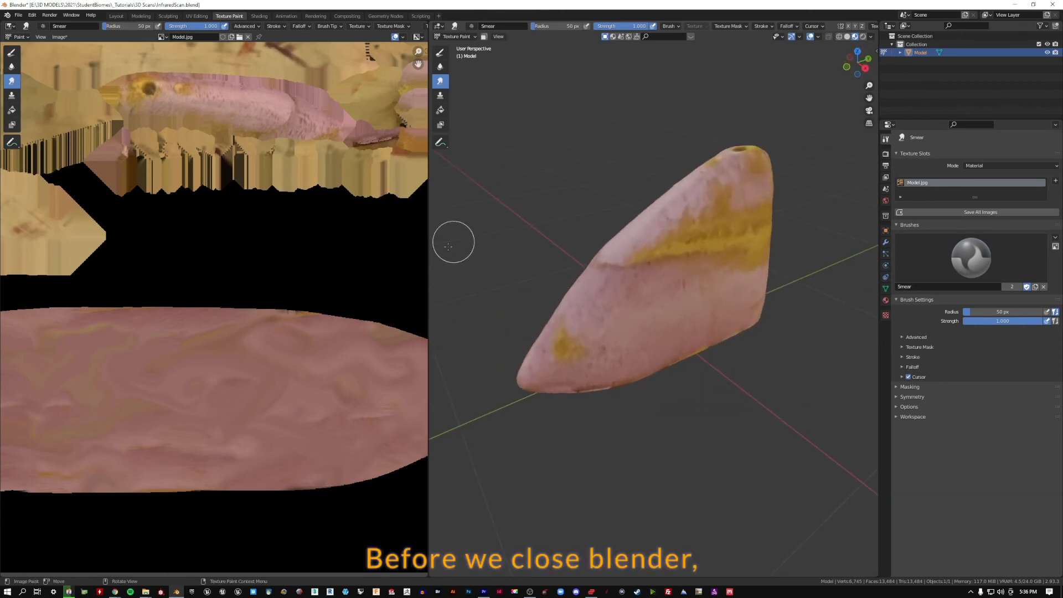
- Save the painted Model.jpg texture image and bring the whole model into view
{"action": "left_click", "coordinate": [61, 38]}
{"action": "left_click", "coordinate": [91, 104]}
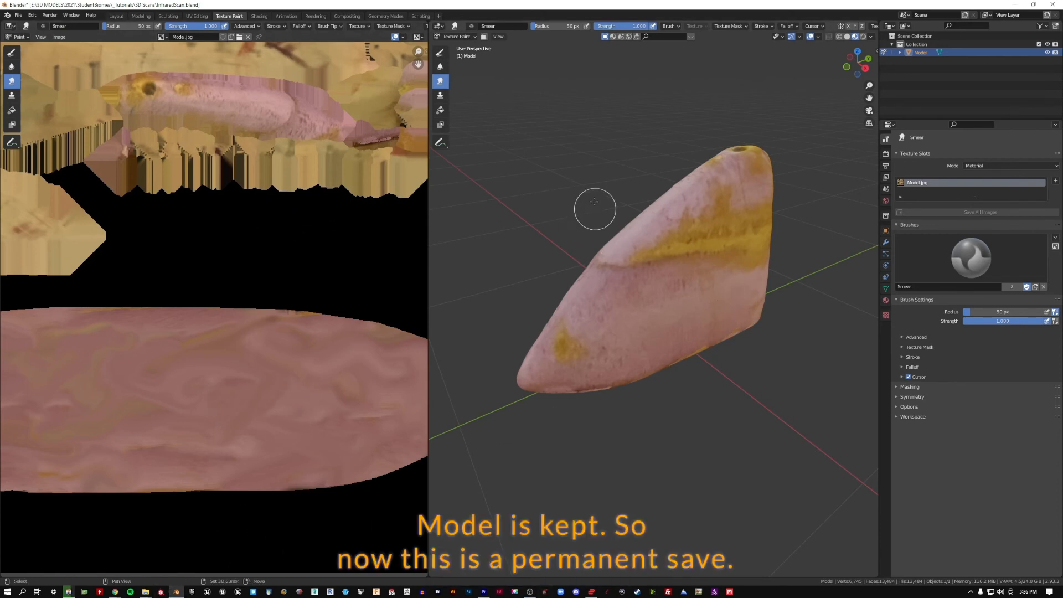
{"action": "middle_click_drag", "start_coordinate": [594, 208], "coordinate": [581, 251], "text": "shift"}
{"action": "scroll", "coordinate": [581, 251], "scroll_direction": "down", "scroll_amount": 3}
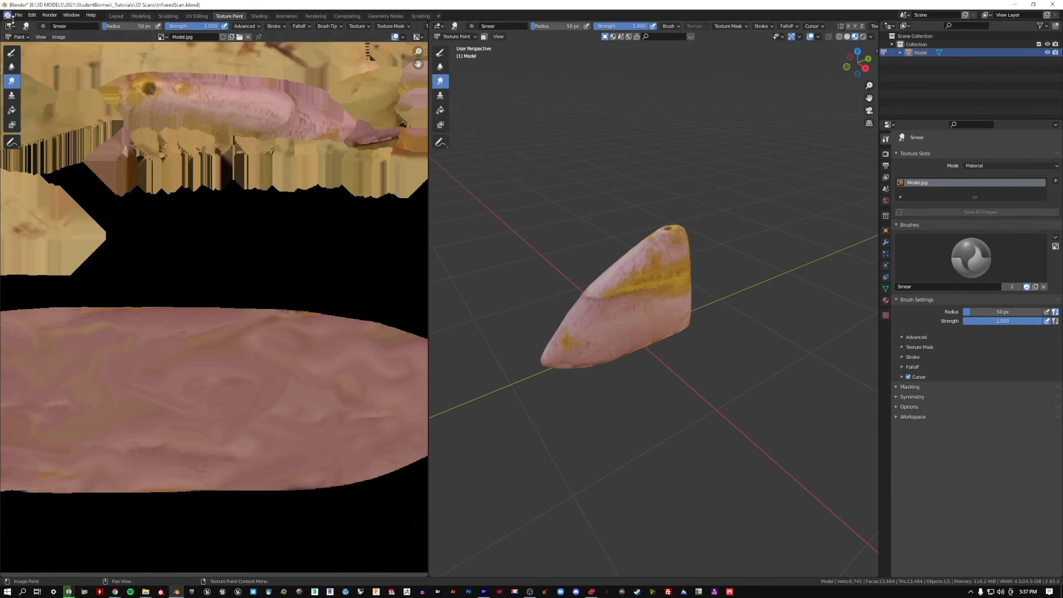
{"action": "mouse_move", "coordinate": [625, 173]}
{"action": "middle_mouse_down", "text": "shift"}
{"action": "mouse_move", "coordinate": [621, 198]}
{"action": "mouse_move", "coordinate": [616, 182]}
{"action": "middle_mouse_up", "text": "shift"}
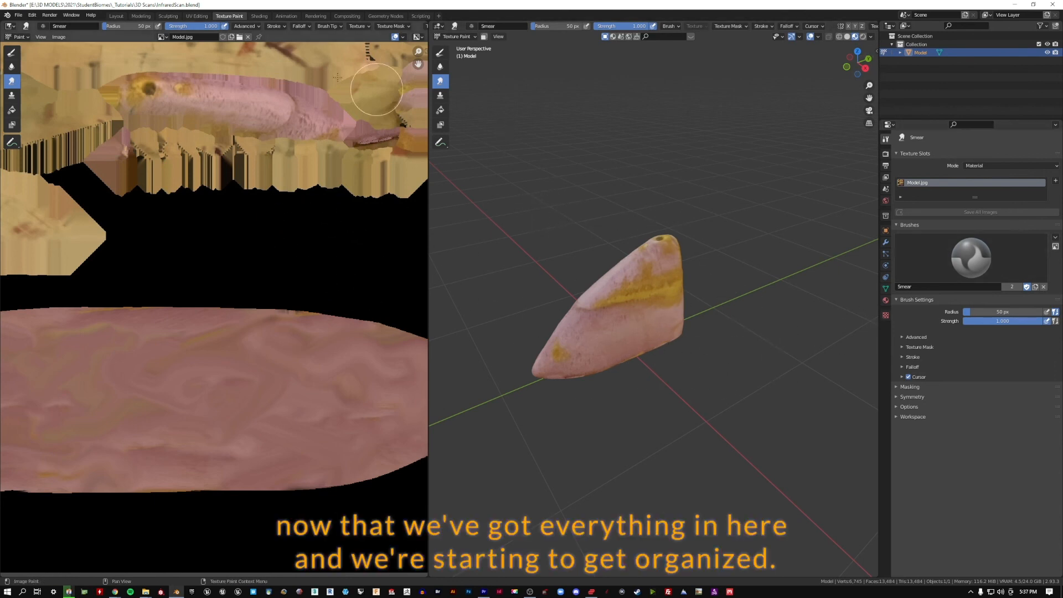
- Return to the Layout workspace and save the project as InfraredScan.blend in the 3D Scans folder, overwriting the existing file
{"action": "left_click", "coordinate": [116, 16]}
{"action": "middle_click_drag", "start_coordinate": [390, 205], "coordinate": [391, 169]}
{"action": "scroll", "coordinate": [376, 228], "scroll_direction": "down", "scroll_amount": 2}
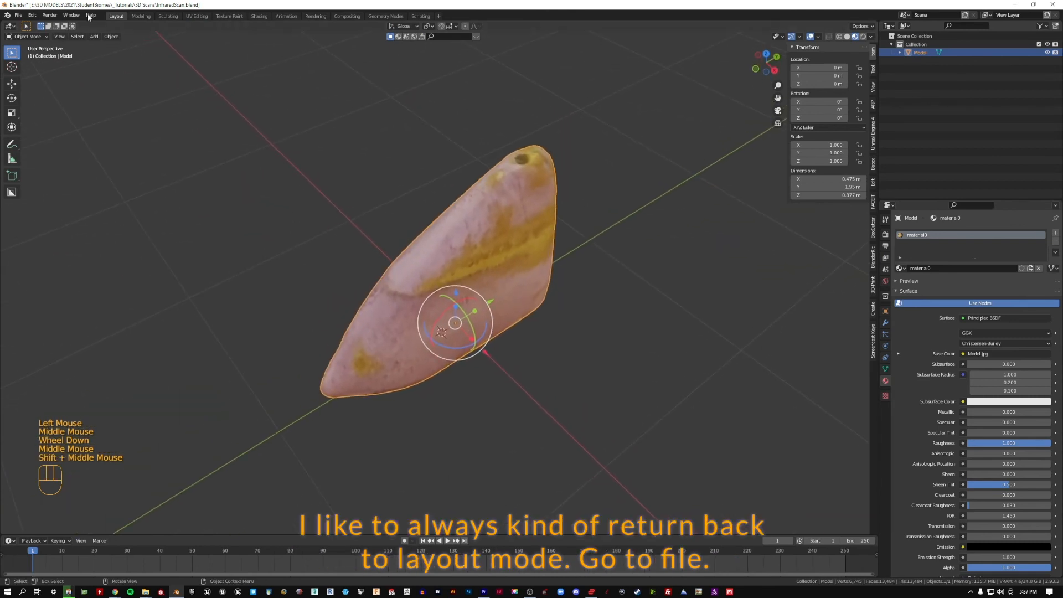
{"action": "left_click", "coordinate": [20, 15]}
{"action": "left_click", "coordinate": [19, 15]}
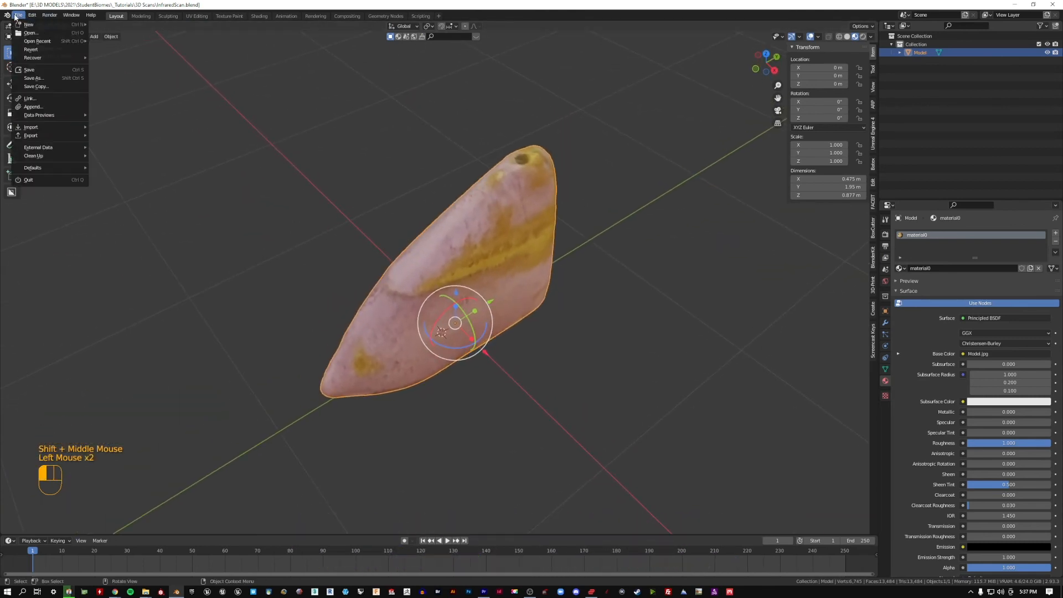
{"action": "left_click", "coordinate": [28, 78]}
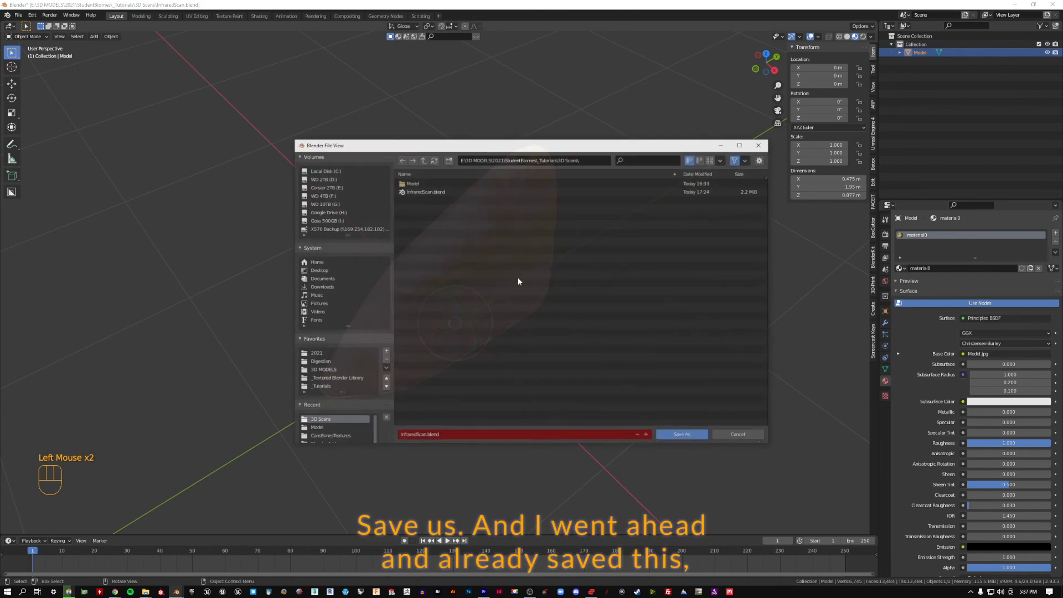
{"action": "left_click", "coordinate": [427, 191]}
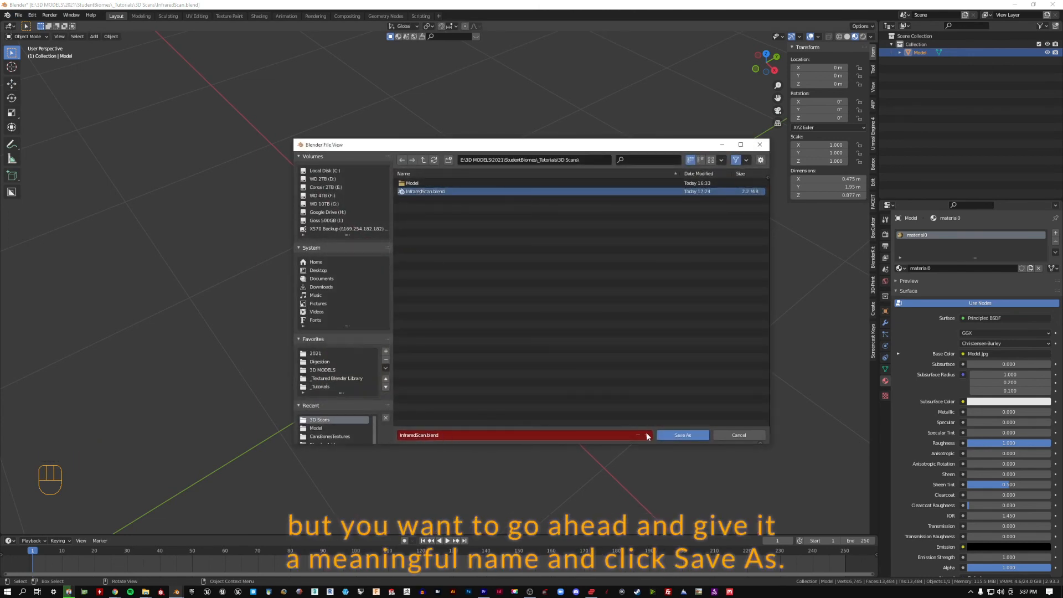
{"action": "left_click", "coordinate": [677, 436]}
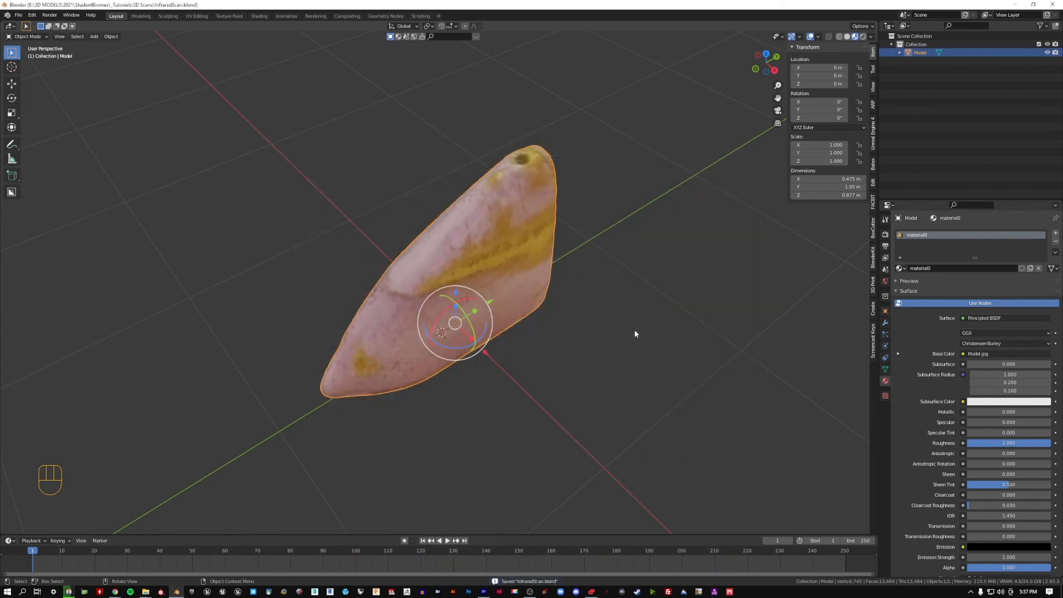